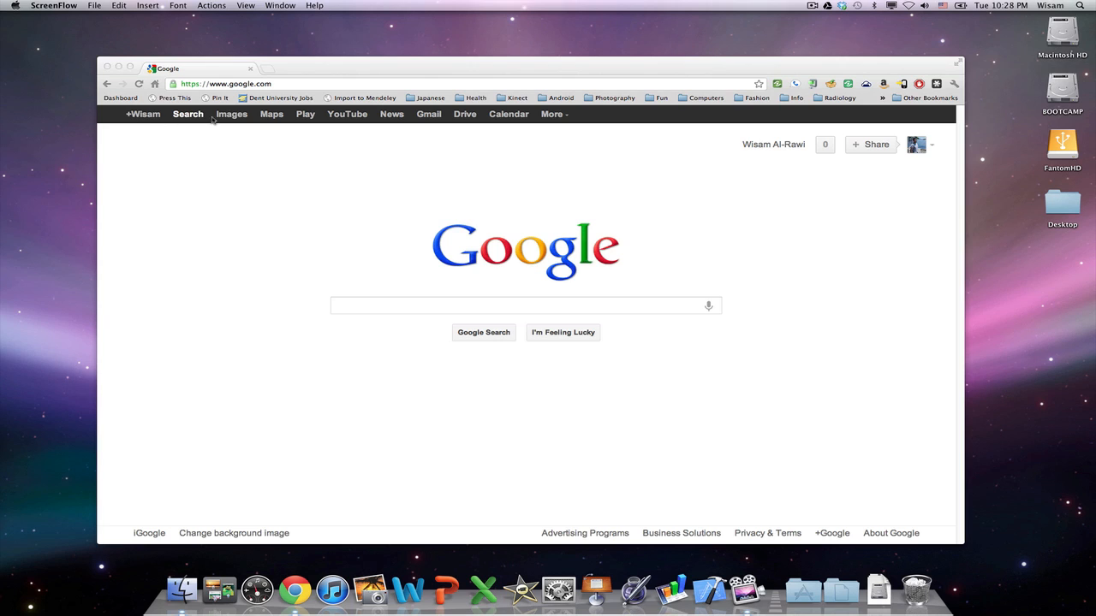
- Open Google Drive from the Google home page
{"action": "left_click", "coordinate": [463, 121]}
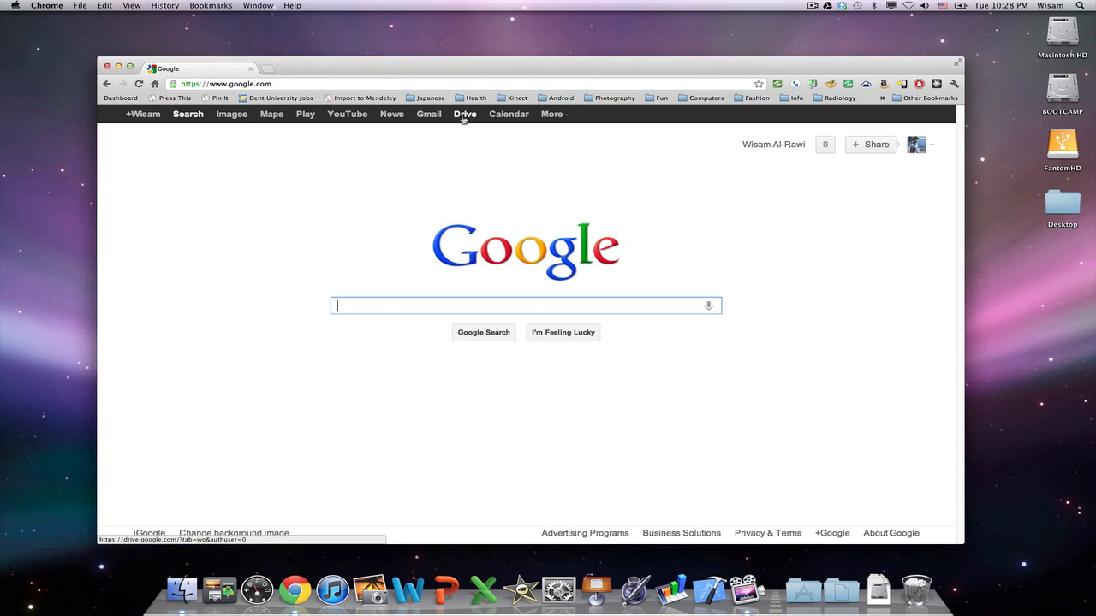
{"action": "left_click", "coordinate": [464, 120]}
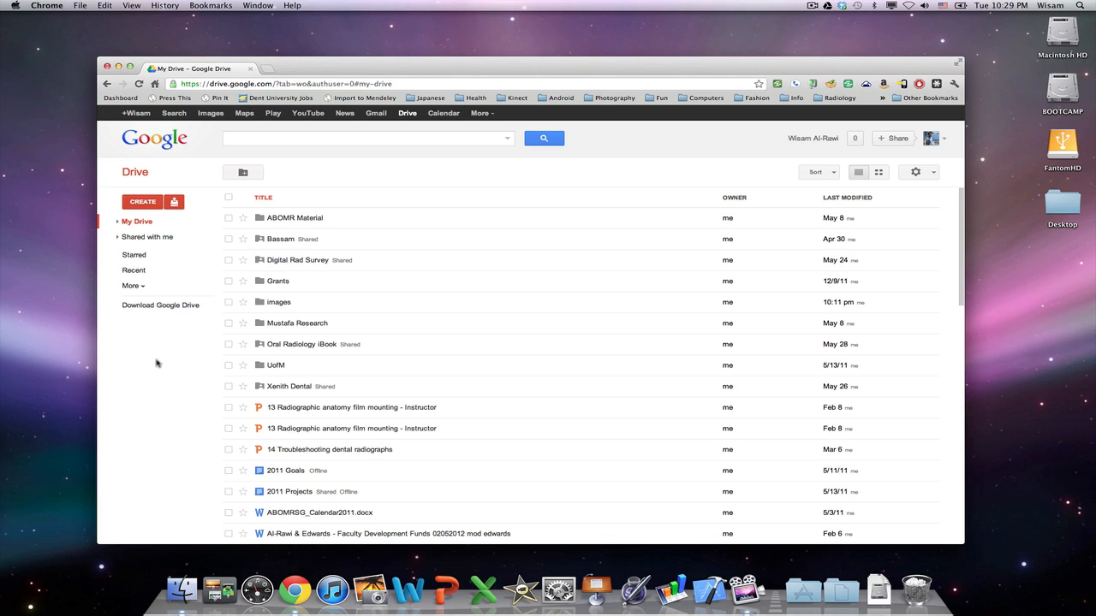
- Switch to Finder and open the Shared Documents folder inside the Oral Radiology iBook folder of Google Drive
{"action": "left_click", "coordinate": [181, 589]}
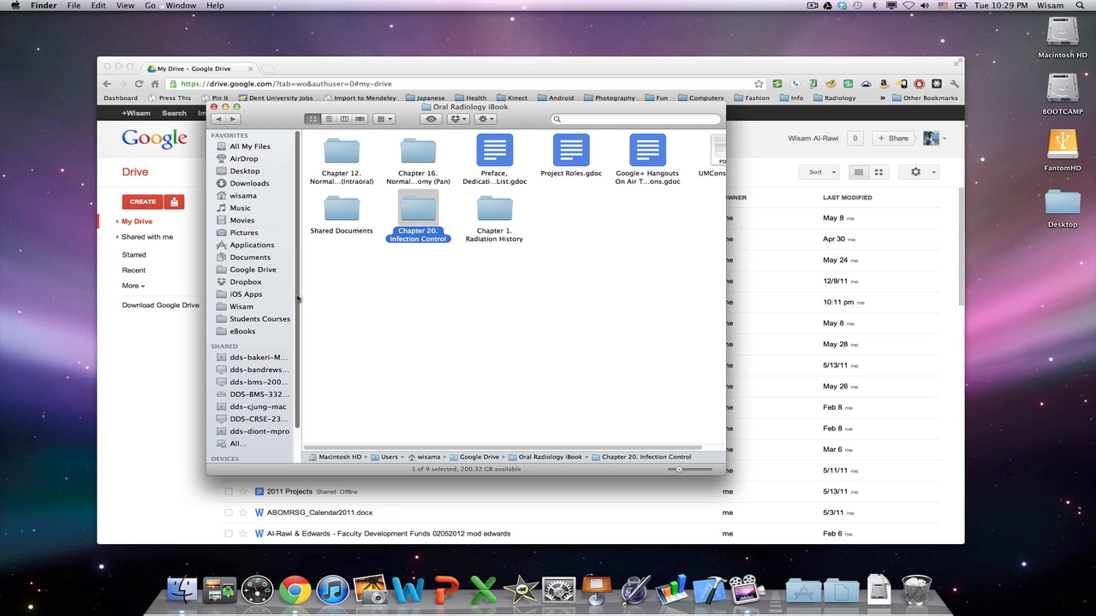
{"action": "left_click", "coordinate": [251, 271]}
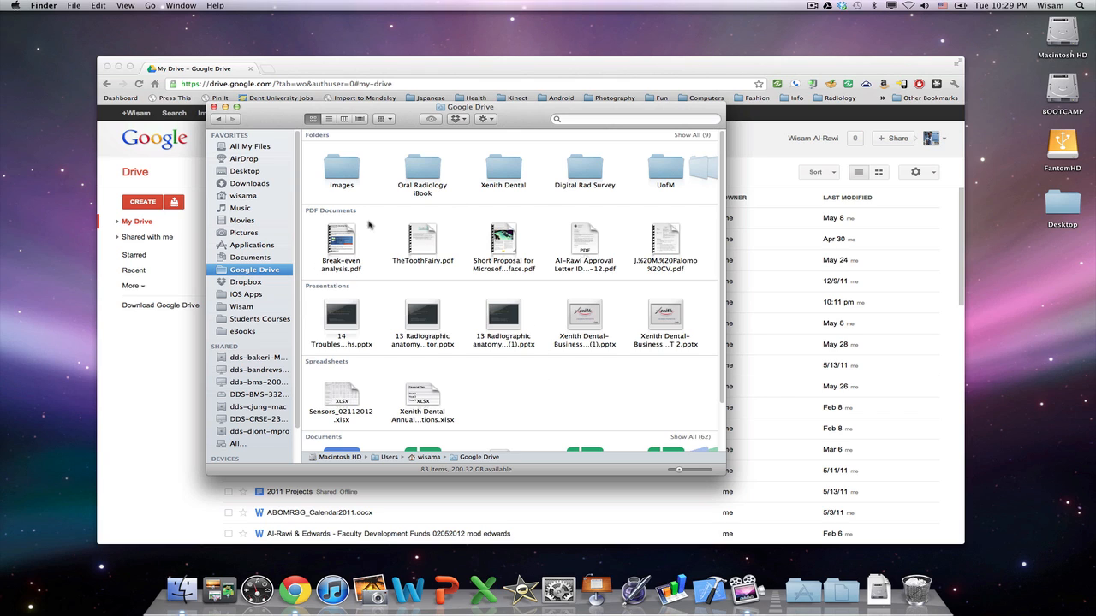
{"action": "left_click", "coordinate": [428, 163]}
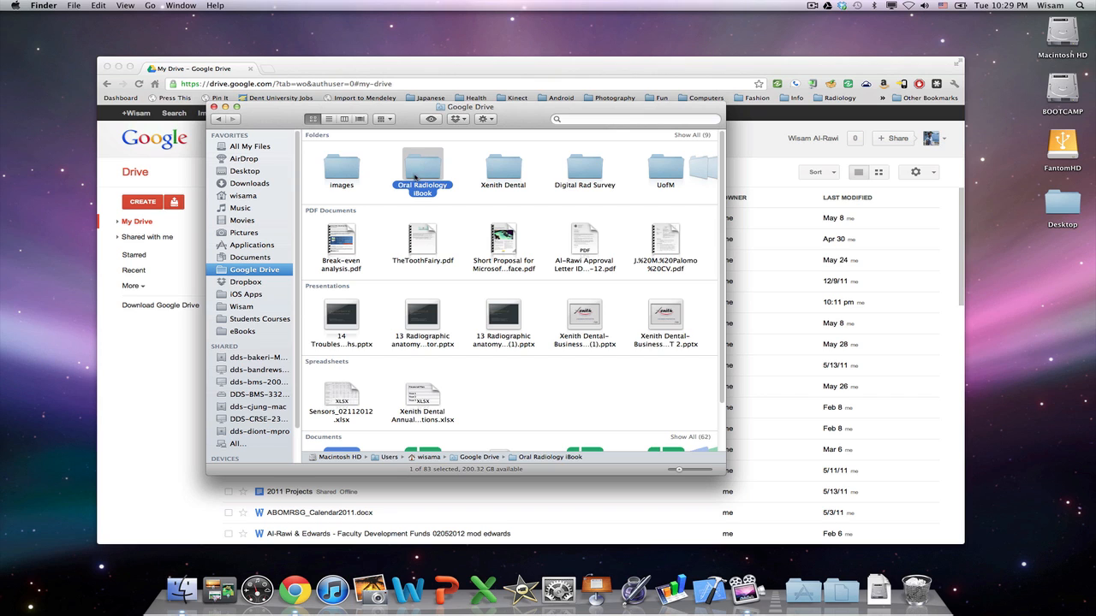
{"action": "double_click", "coordinate": [427, 164]}
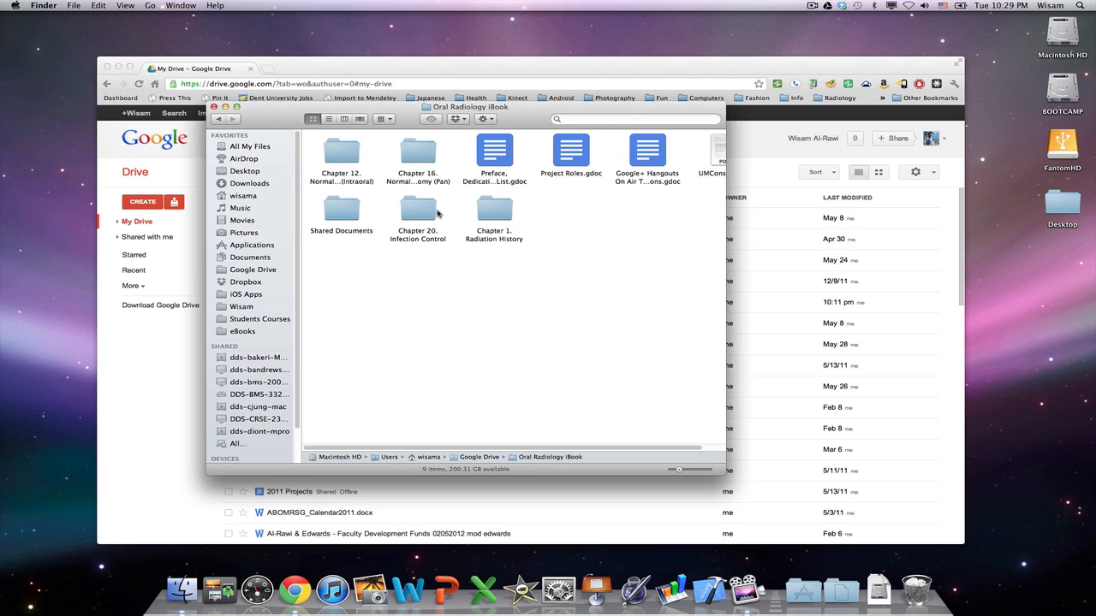
{"action": "left_click", "coordinate": [337, 210]}
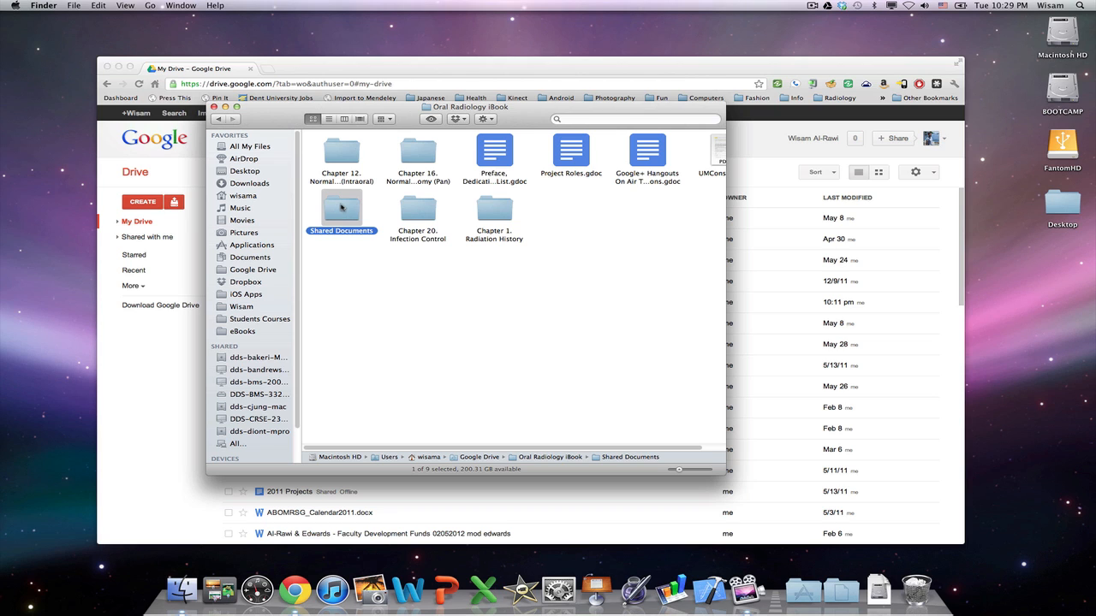
{"action": "double_click", "coordinate": [341, 210]}
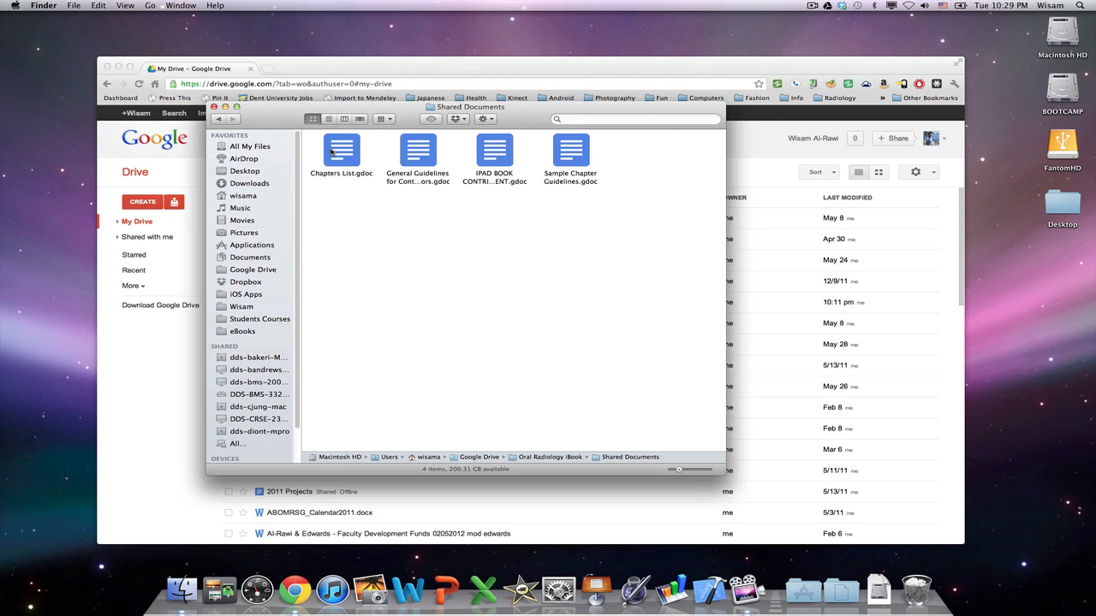
- Go back to the Oral Radiology iBook folder and point out the Chapter 16 and Chapter 12 folders
{"action": "left_click", "coordinate": [219, 120]}
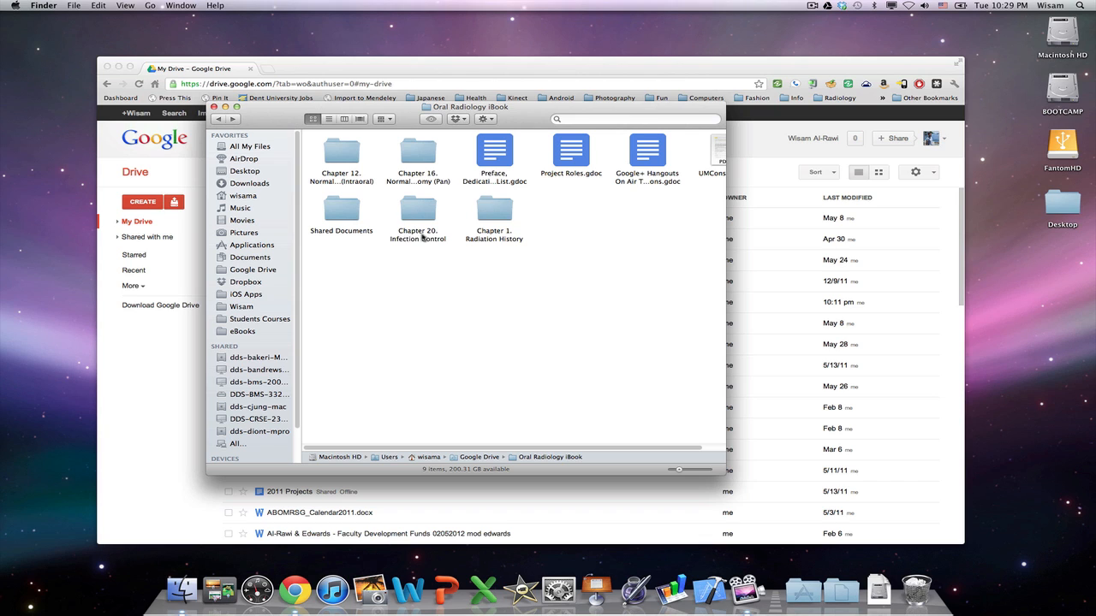
{"action": "left_click", "coordinate": [411, 153]}
{"action": "left_click", "coordinate": [341, 154]}
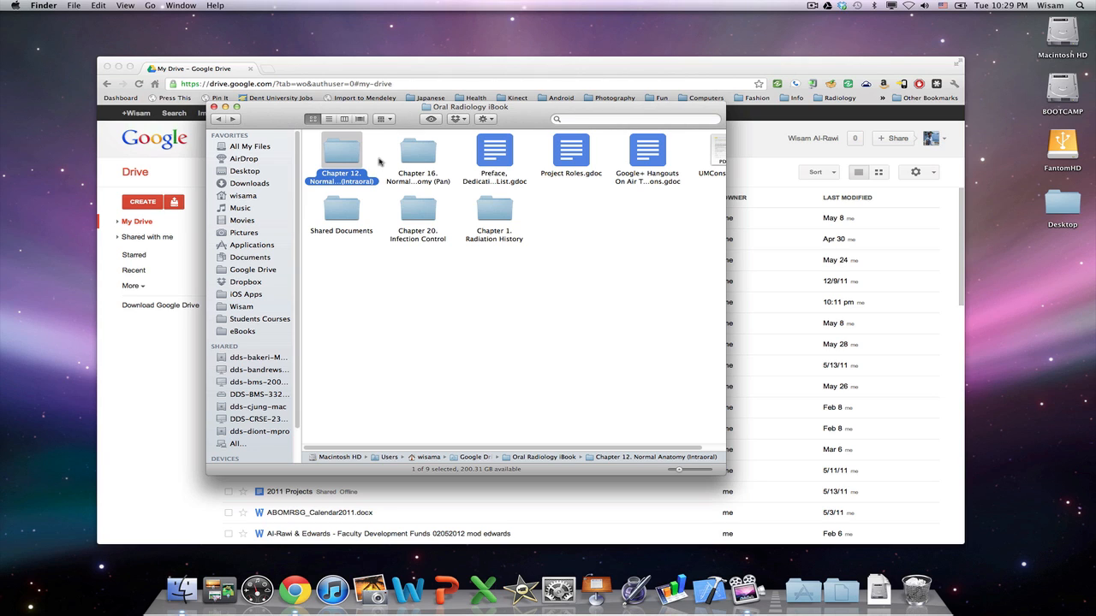
- Reopen the Shared Documents folder and go through its documents from Chapters List to Sample Chapter Guidelines
{"action": "double_click", "coordinate": [345, 214]}
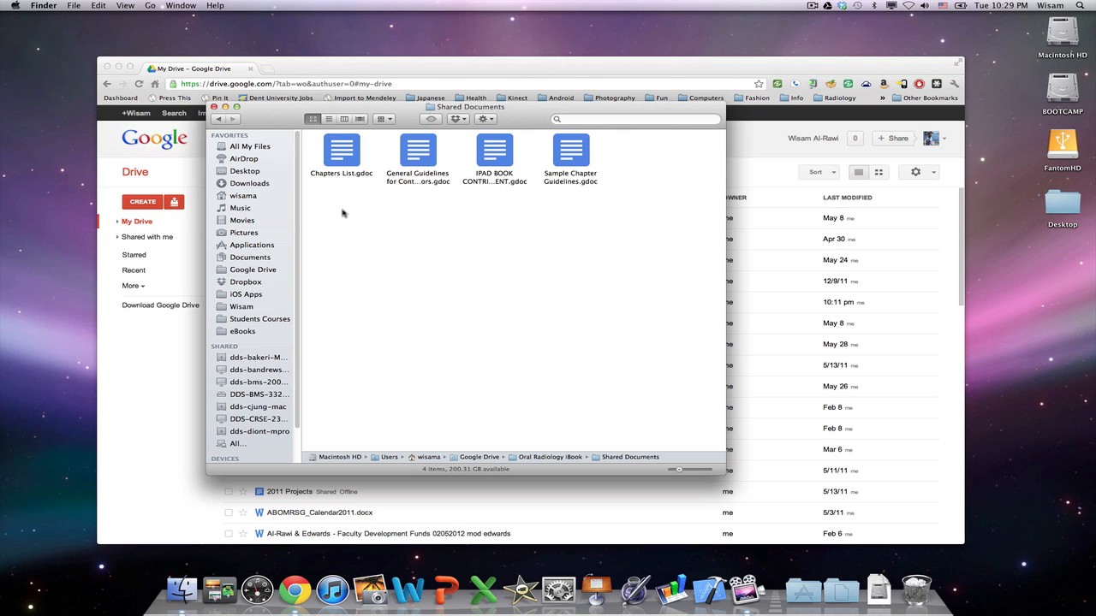
{"action": "left_click", "coordinate": [340, 155]}
{"action": "left_click", "coordinate": [400, 154]}
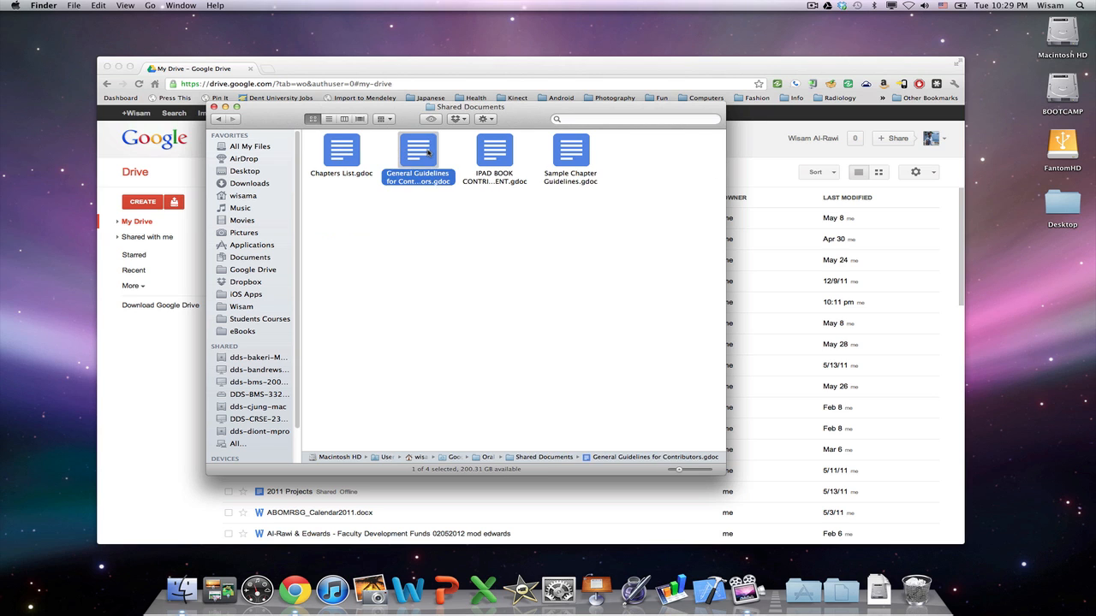
{"action": "left_click", "coordinate": [502, 152]}
{"action": "left_click", "coordinate": [567, 155]}
- Return to Google Drive in Chrome and open Chapters List from the Shared Documents folder of Oral Radiology iBook
{"action": "left_click_drag", "start_coordinate": [258, 112], "coordinate": [409, 128]}
{"action": "left_click", "coordinate": [380, 72]}
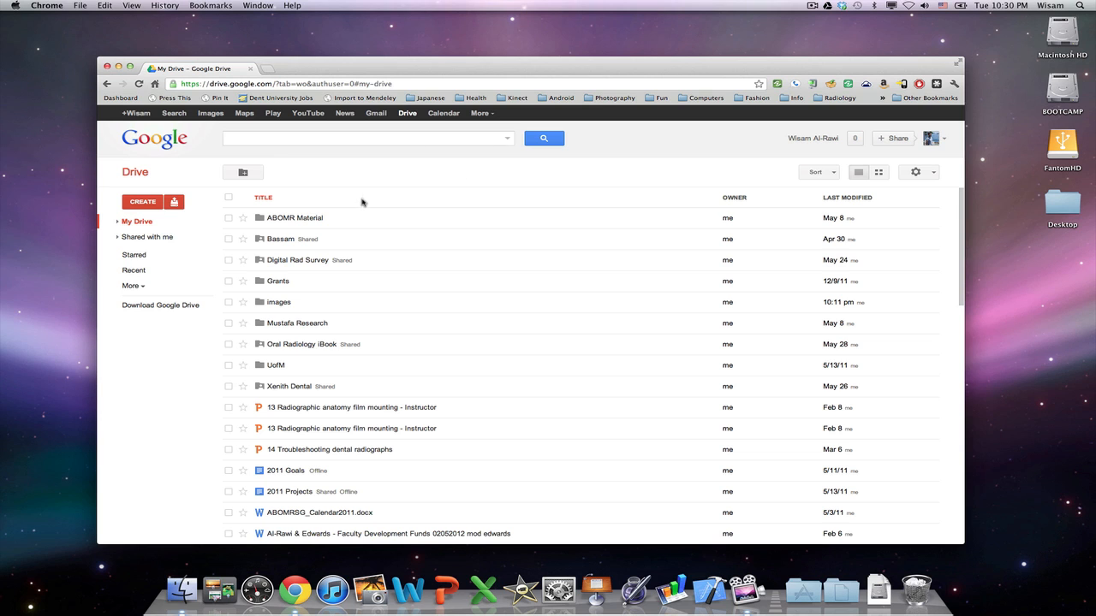
{"action": "left_click", "coordinate": [301, 345]}
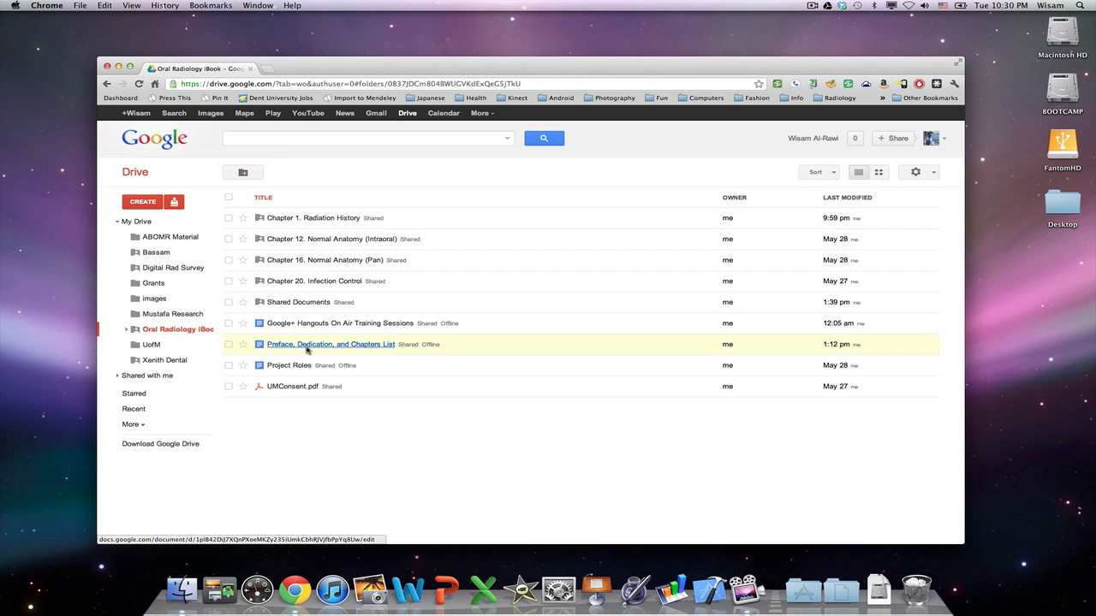
{"action": "left_click", "coordinate": [282, 303]}
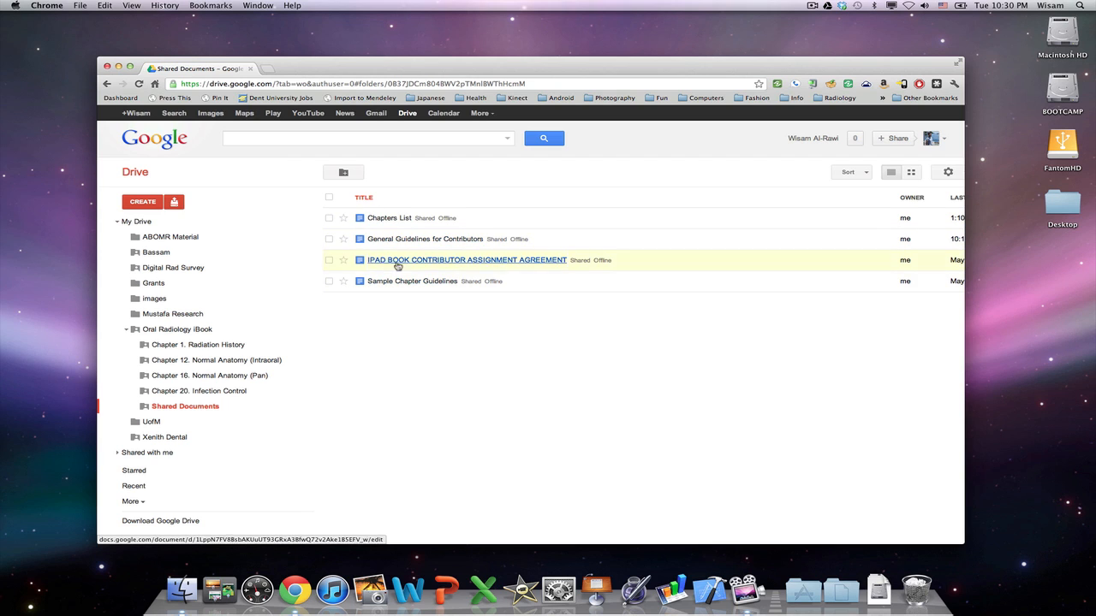
{"action": "left_click", "coordinate": [388, 219]}
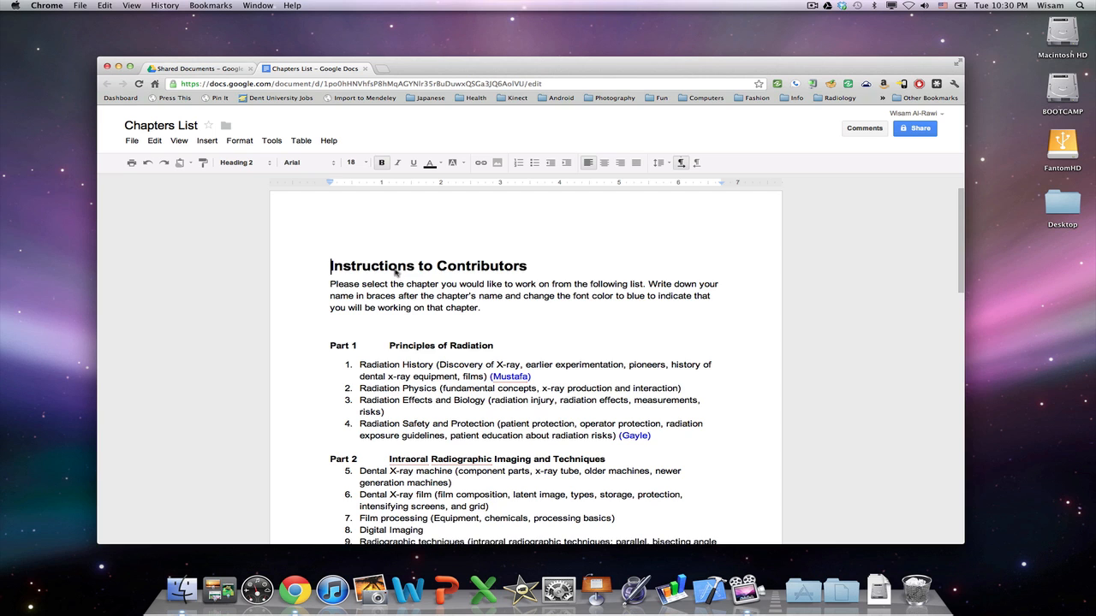
- Review the contributor instructions and the list of chapters in the Chapters List document
{"action": "scroll", "coordinate": [395, 272], "scroll_direction": "down", "scroll_amount": 3}
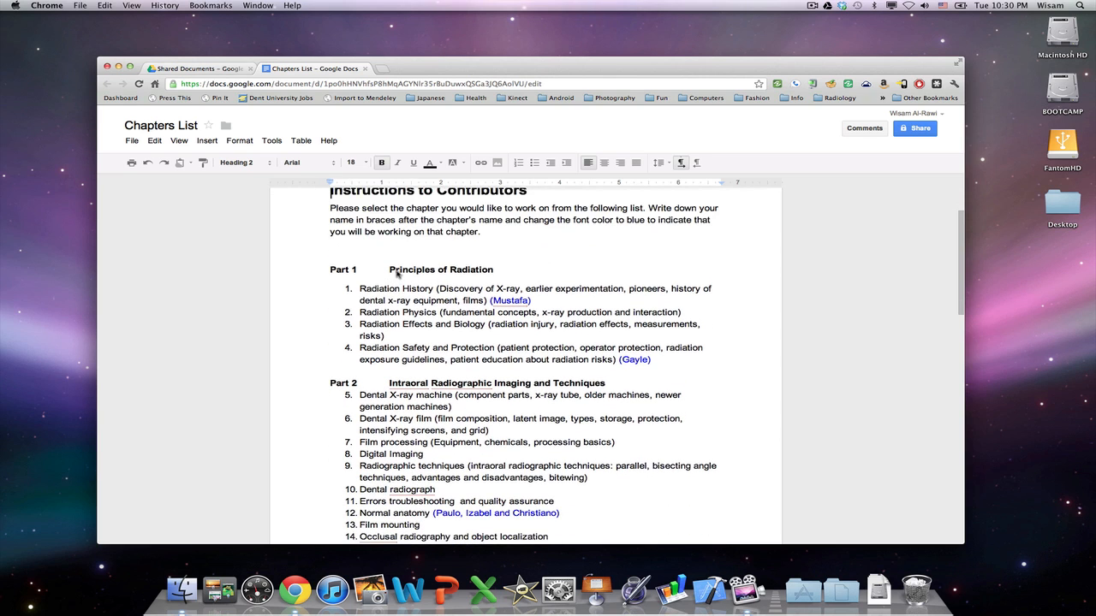
{"action": "scroll", "coordinate": [395, 272], "scroll_direction": "down", "scroll_amount": 2}
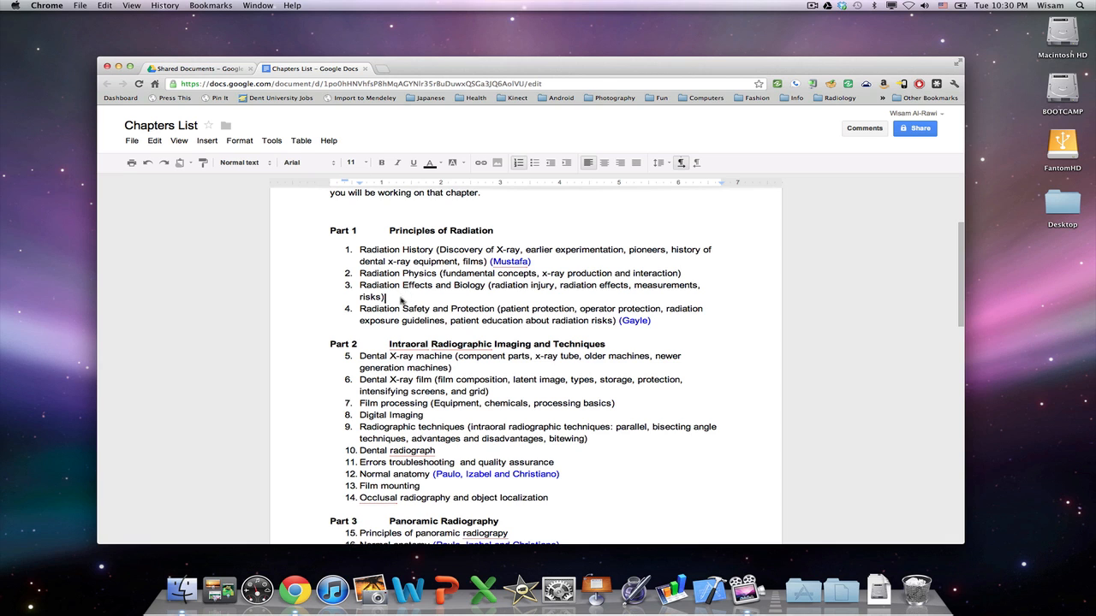
{"action": "scroll", "coordinate": [407, 302], "scroll_direction": "up", "scroll_amount": 3}
{"action": "scroll", "coordinate": [362, 261], "scroll_direction": "up", "scroll_amount": 1}
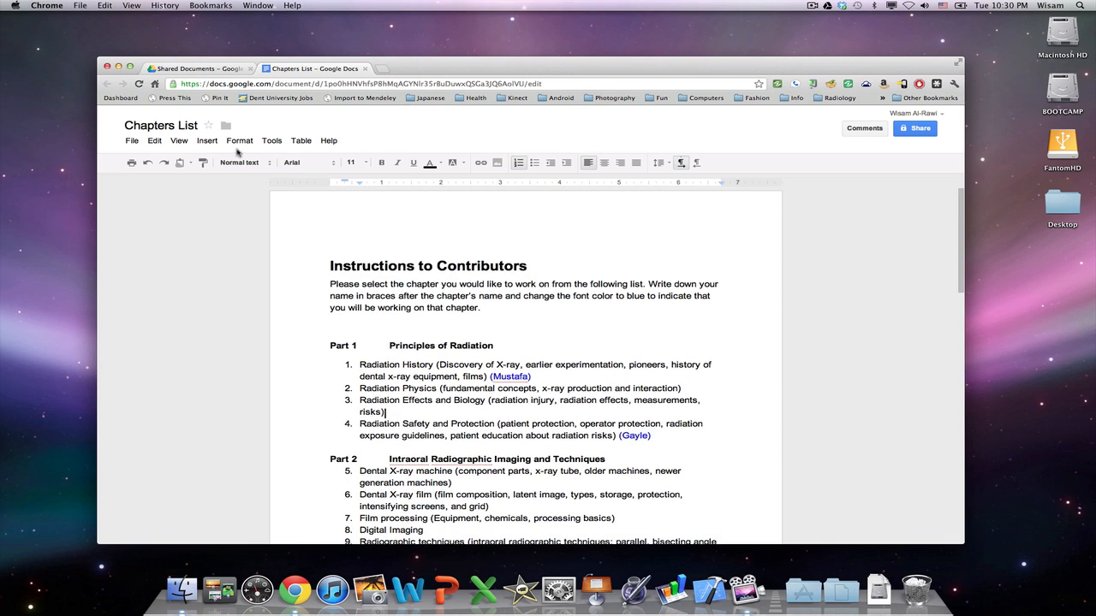
- Open the Shared Documents folder view from Chapters List and display General Guidelines for Contributors
{"action": "left_click", "coordinate": [226, 125]}
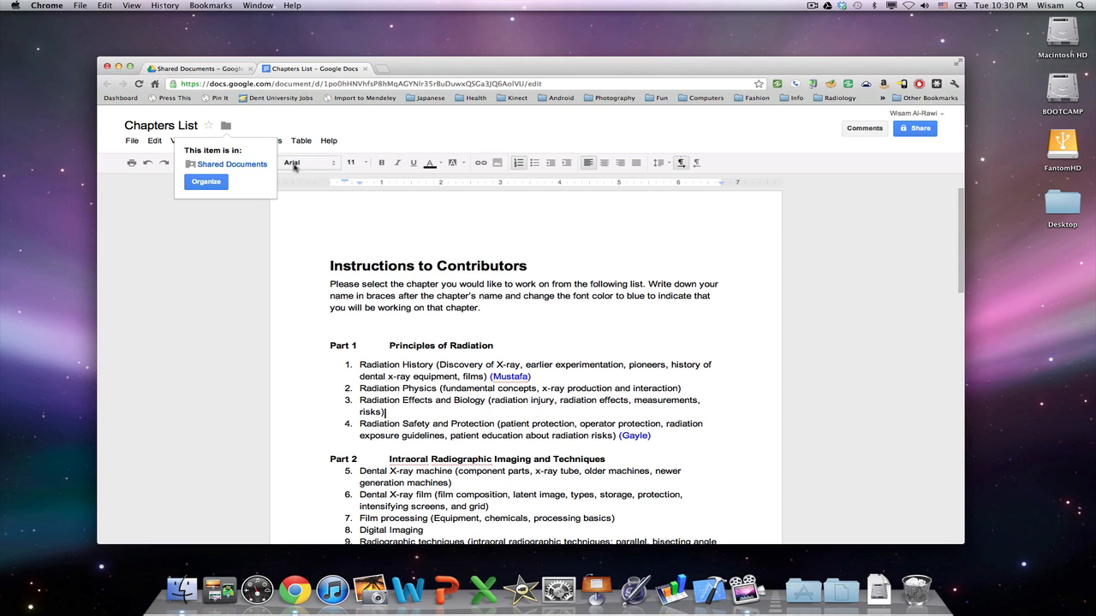
{"action": "left_click", "coordinate": [224, 164]}
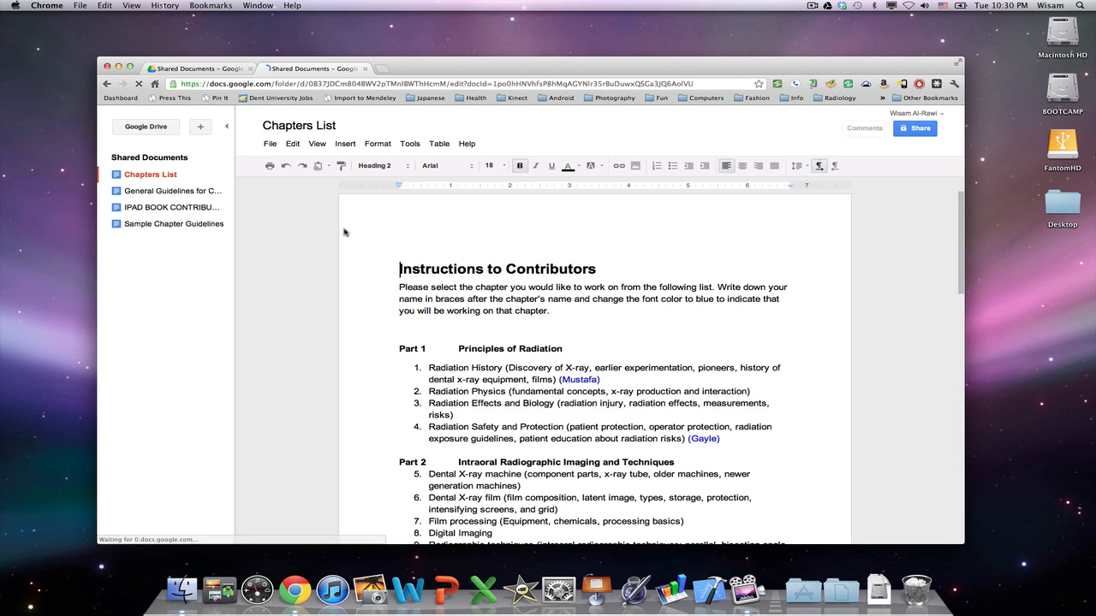
{"action": "left_click", "coordinate": [187, 192]}
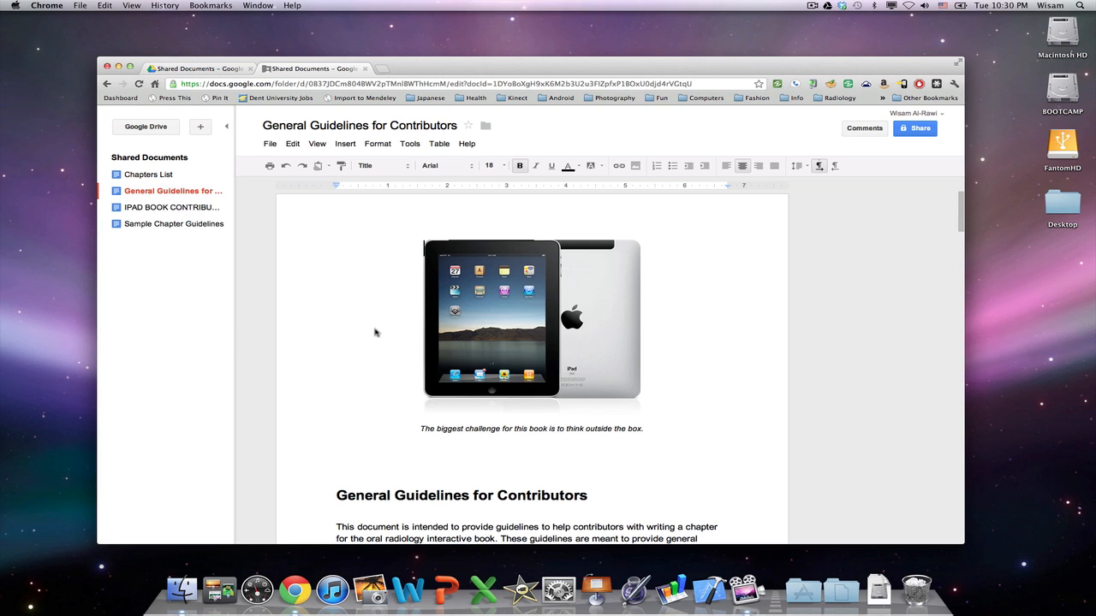
- Read the contributor guidelines from the introduction through Section 4 on resources and references material
{"action": "scroll", "coordinate": [376, 334], "scroll_direction": "down", "scroll_amount": 4}
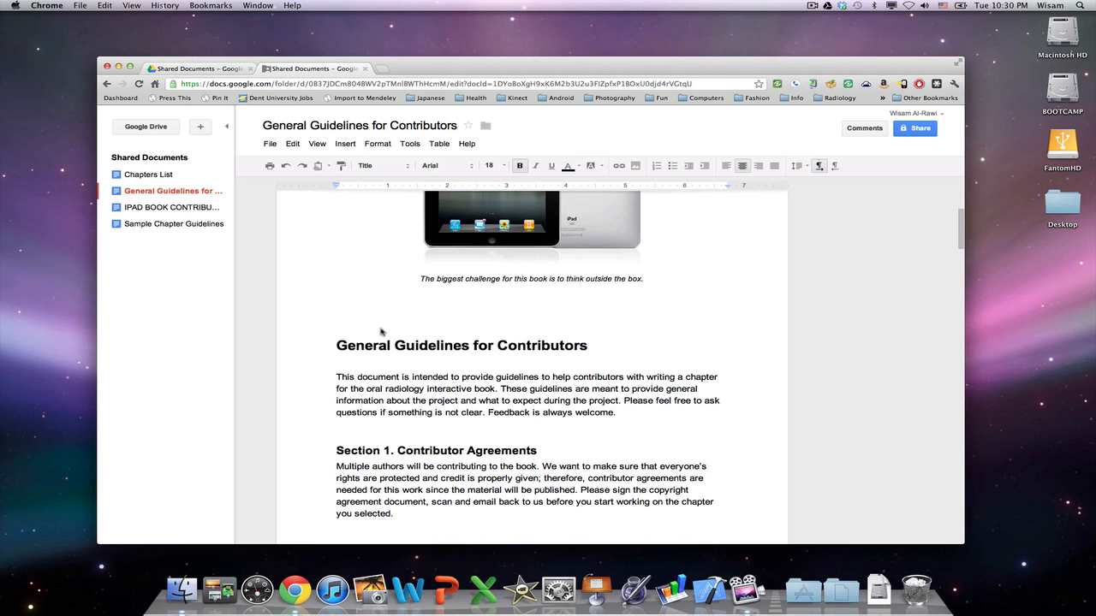
{"action": "scroll", "coordinate": [382, 331], "scroll_direction": "down", "scroll_amount": 3}
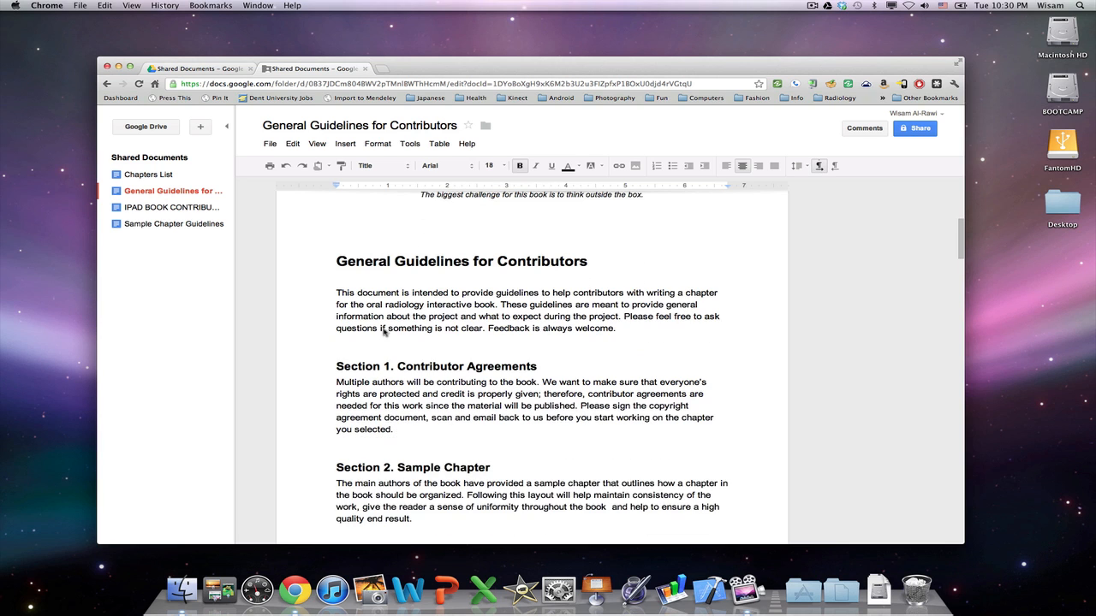
{"action": "scroll", "coordinate": [385, 328], "scroll_direction": "down", "scroll_amount": 1}
{"action": "scroll", "coordinate": [385, 329], "scroll_direction": "down", "scroll_amount": 4}
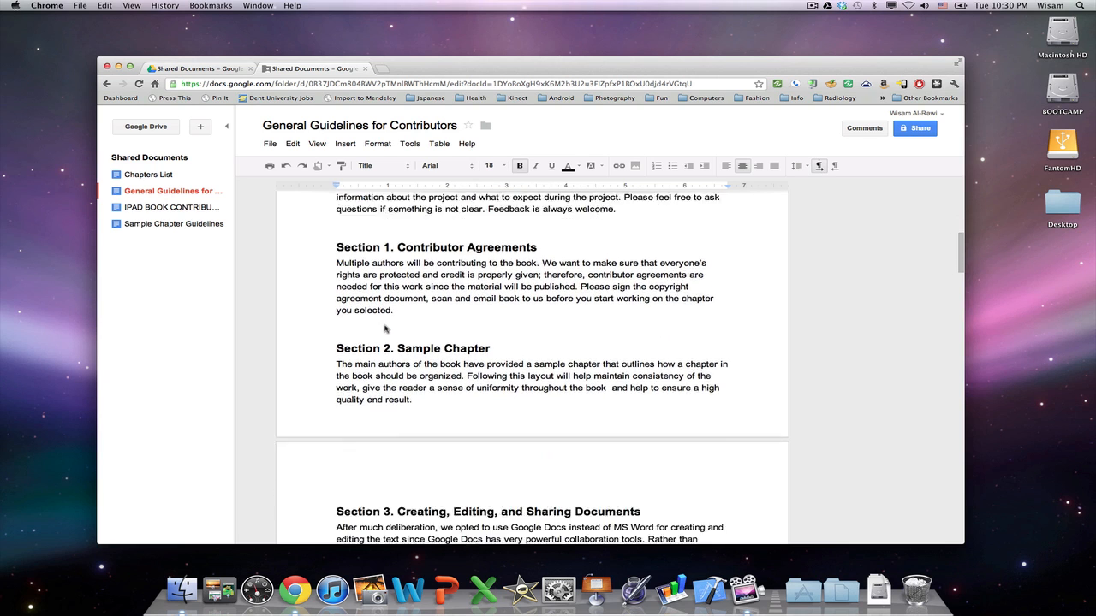
{"action": "scroll", "coordinate": [385, 328], "scroll_direction": "down", "scroll_amount": 3}
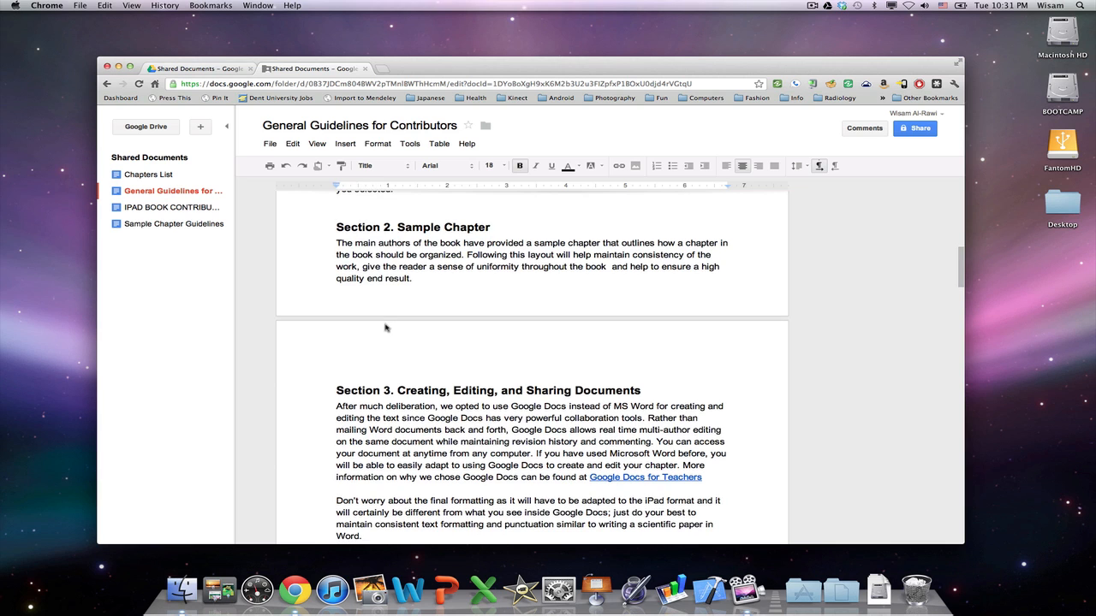
{"action": "scroll", "coordinate": [385, 295], "scroll_direction": "down", "scroll_amount": 4}
{"action": "scroll", "coordinate": [386, 291], "scroll_direction": "down", "scroll_amount": 5}
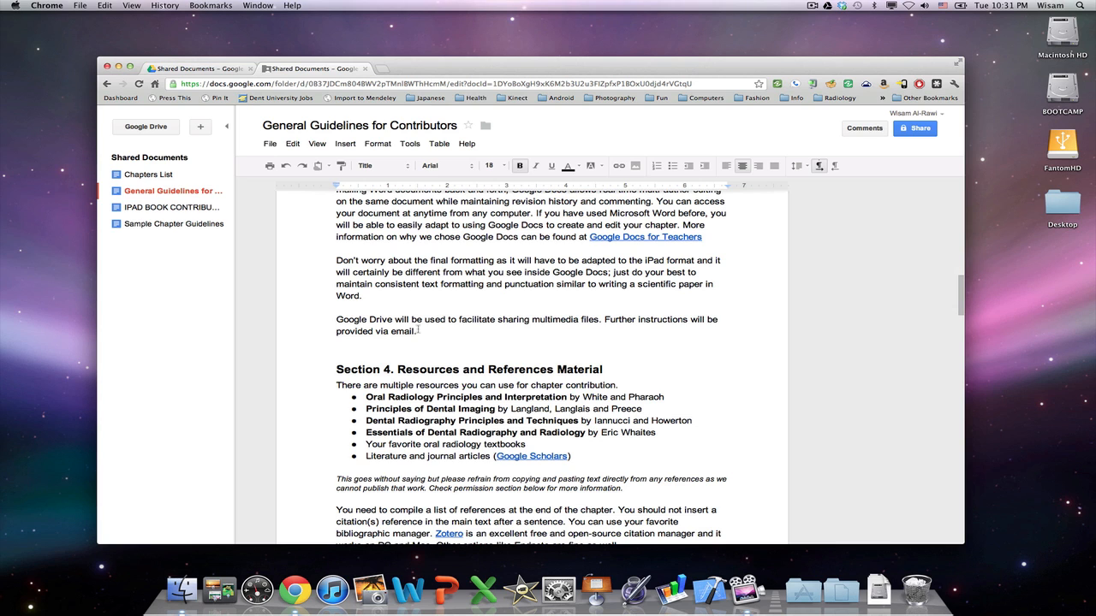
{"action": "scroll", "coordinate": [417, 329], "scroll_direction": "up", "scroll_amount": 5}
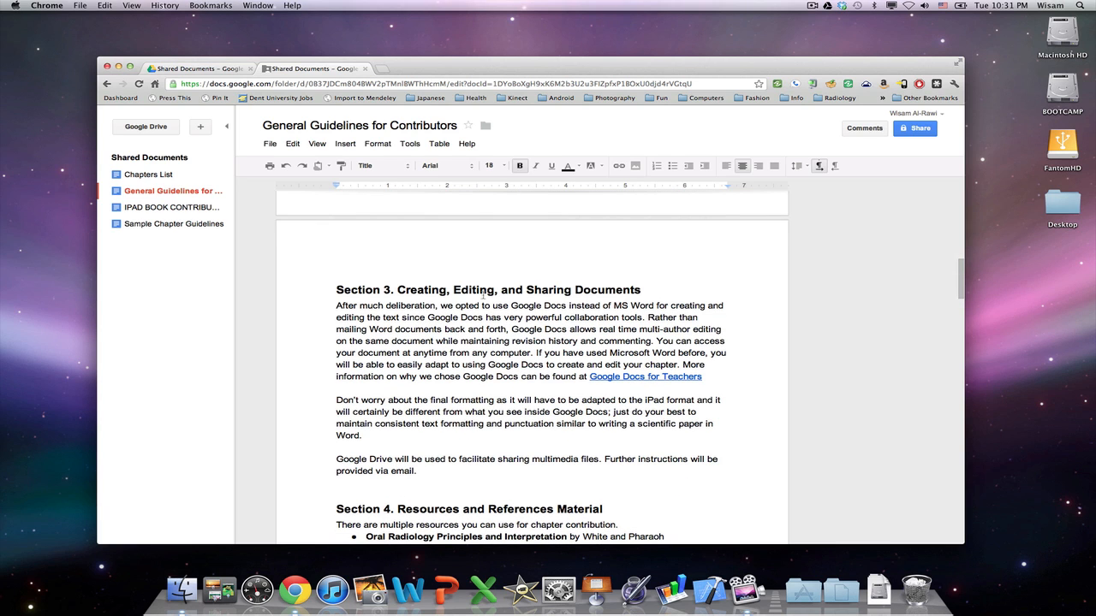
{"action": "scroll", "coordinate": [456, 319], "scroll_direction": "down", "scroll_amount": 5}
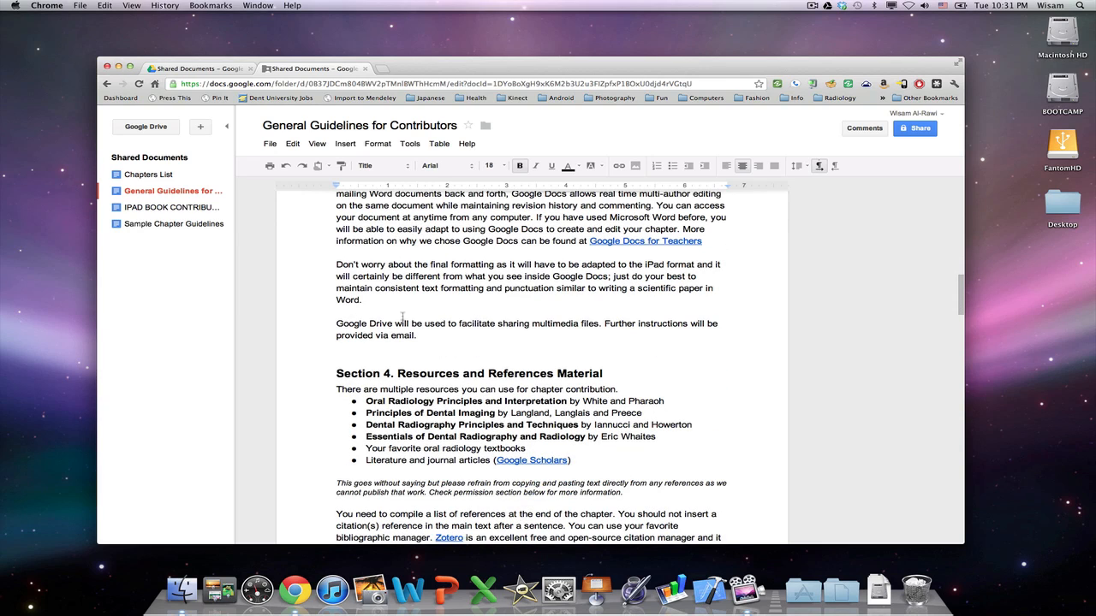
{"action": "scroll", "coordinate": [403, 317], "scroll_direction": "down", "scroll_amount": 4}
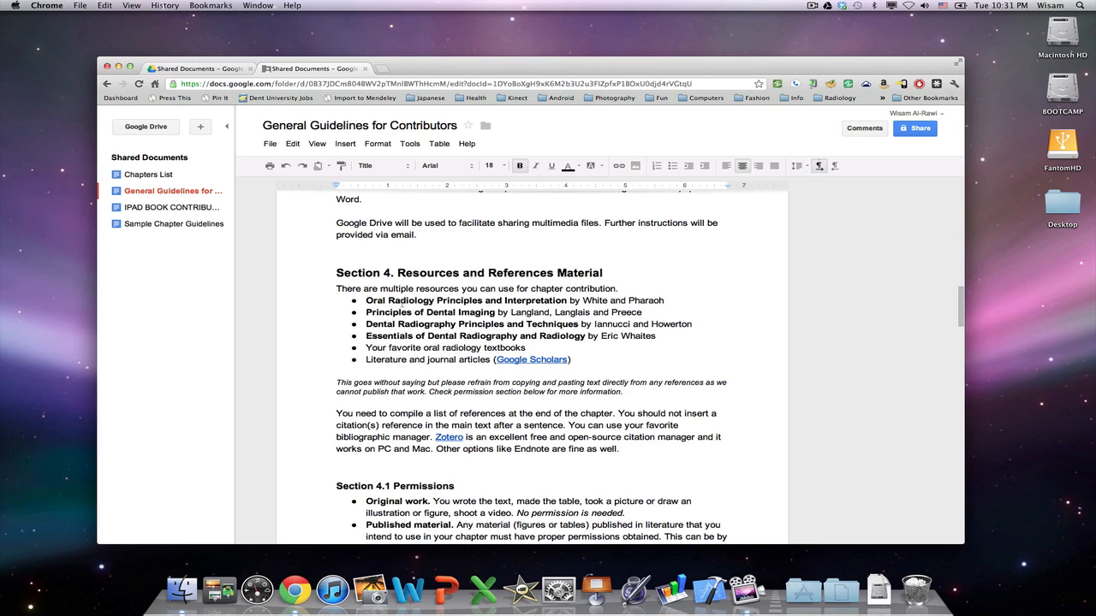
- Read the remaining guidelines from Section 4.1 on permissions through the deadlines, iBooks and Inkling, and feedback sections
{"action": "scroll", "coordinate": [411, 317], "scroll_direction": "down", "scroll_amount": 20}
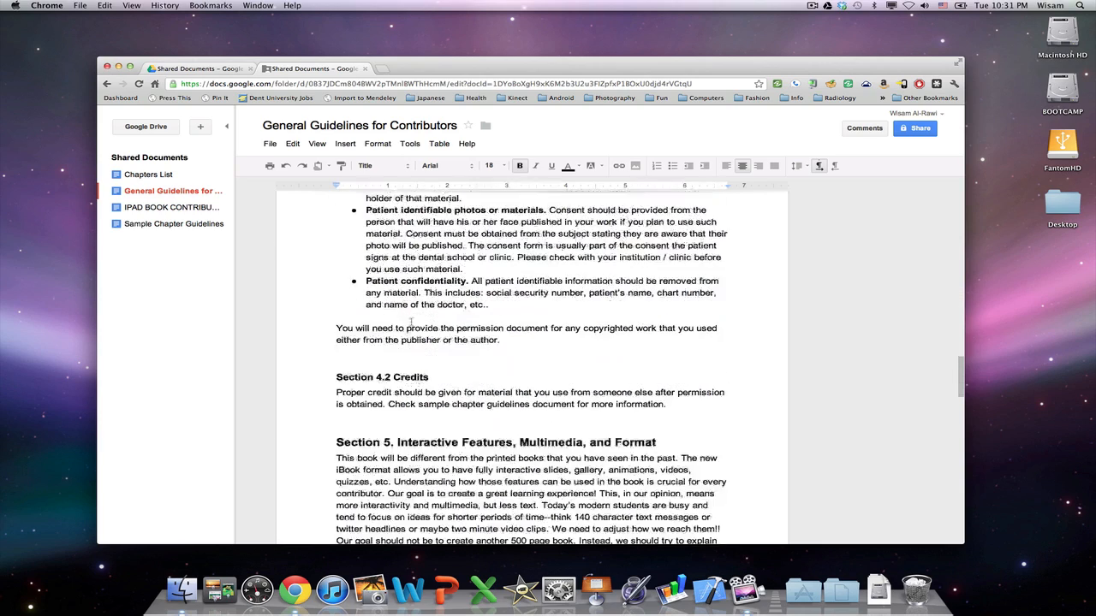
{"action": "scroll", "coordinate": [411, 322], "scroll_direction": "down", "scroll_amount": 19}
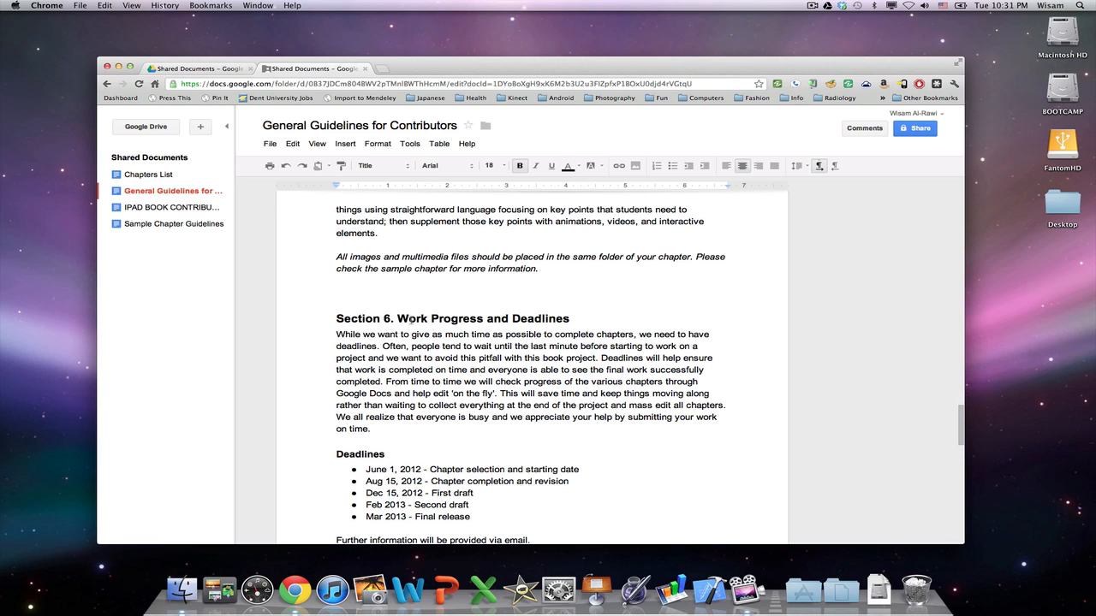
{"action": "scroll", "coordinate": [411, 320], "scroll_direction": "down", "scroll_amount": 5}
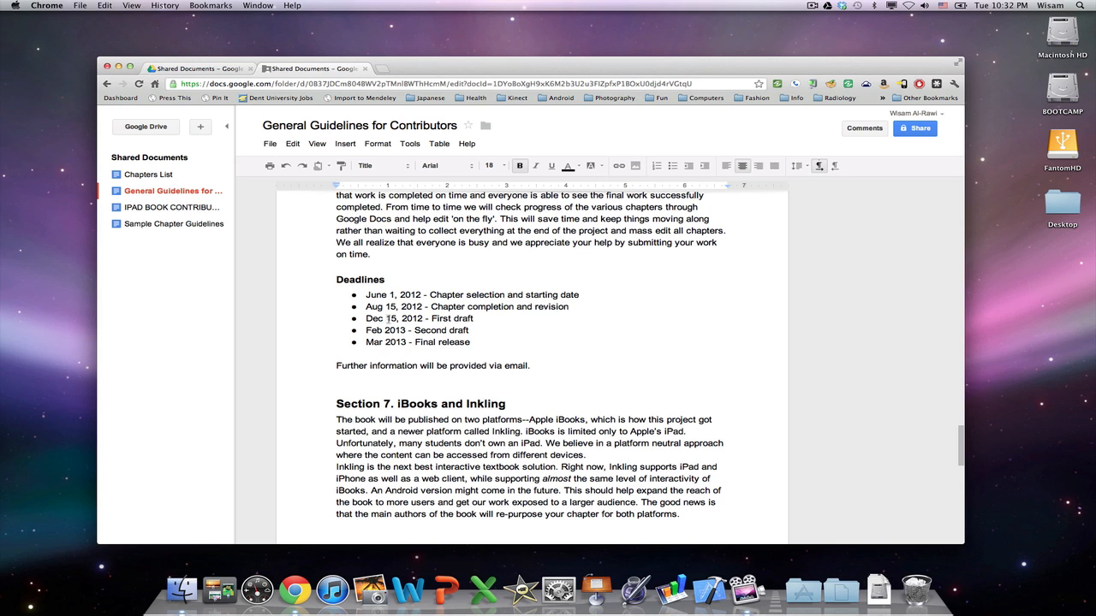
{"action": "scroll", "coordinate": [390, 319], "scroll_direction": "down", "scroll_amount": 3}
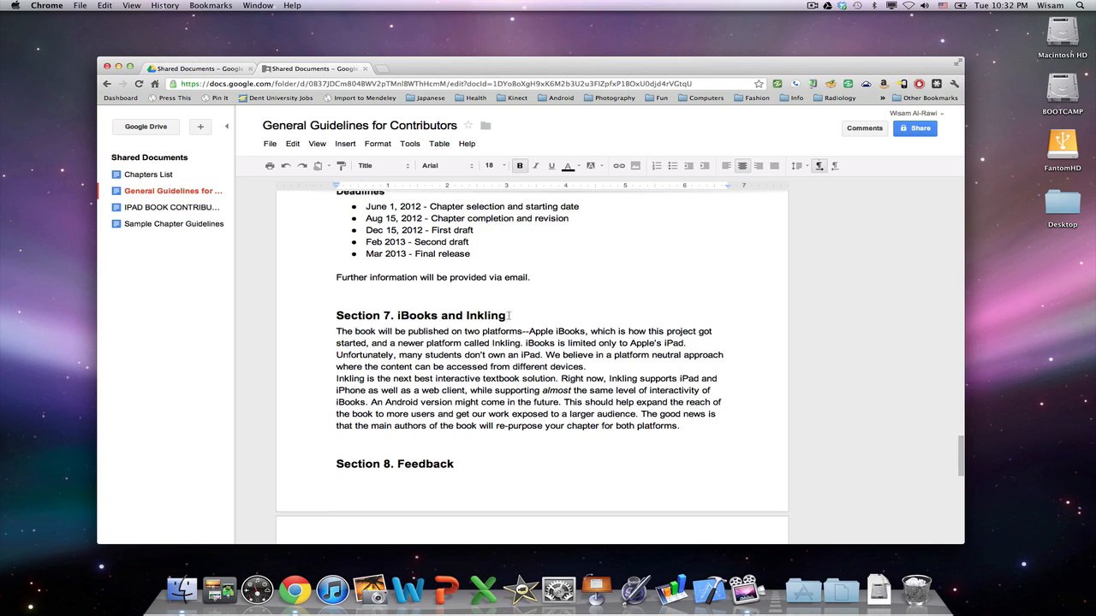
{"action": "left_click", "coordinate": [467, 316]}
{"action": "scroll", "coordinate": [400, 324], "scroll_direction": "down", "scroll_amount": 5}
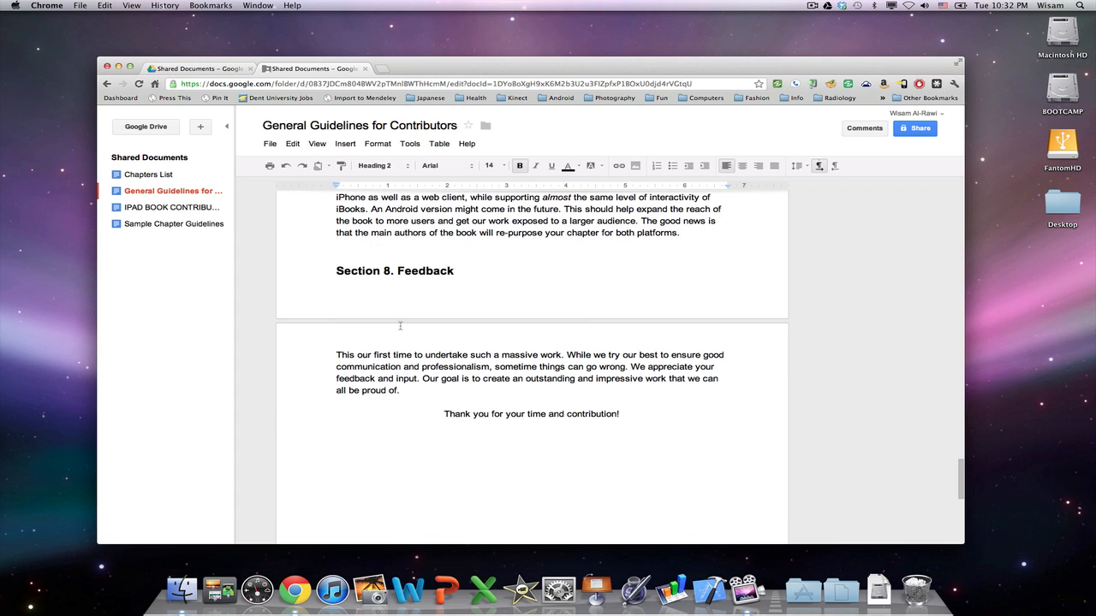
- Look back over General Guidelines for Contributors from the Feedback section to the cover image and introduction
{"action": "scroll", "coordinate": [392, 265], "scroll_direction": "up", "scroll_amount": 3}
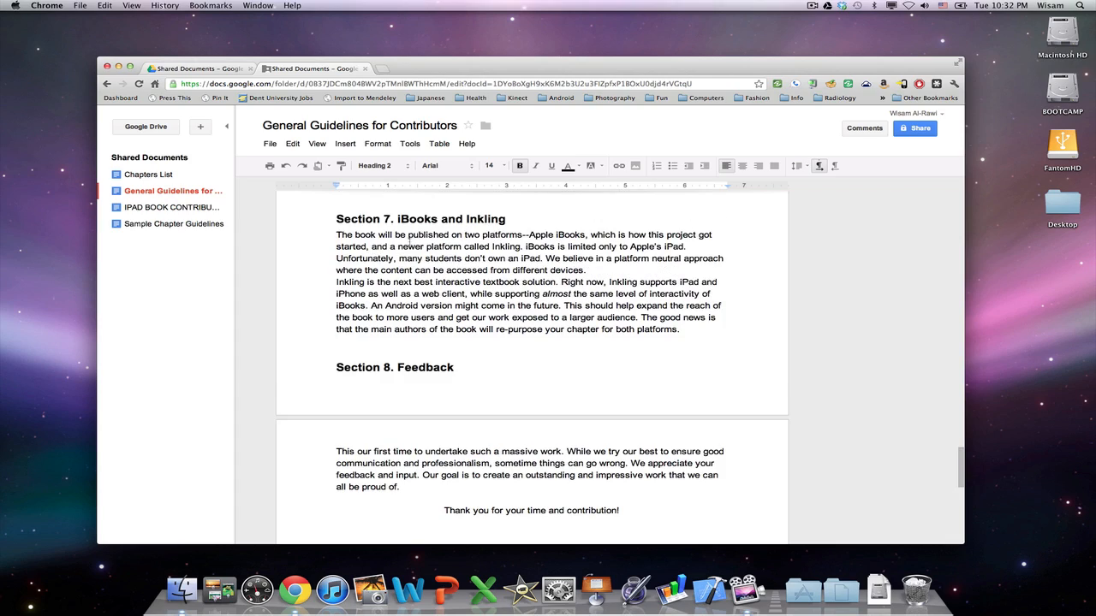
{"action": "scroll", "coordinate": [413, 244], "scroll_direction": "up", "scroll_amount": 6}
{"action": "scroll", "coordinate": [416, 249], "scroll_direction": "up", "scroll_amount": 20}
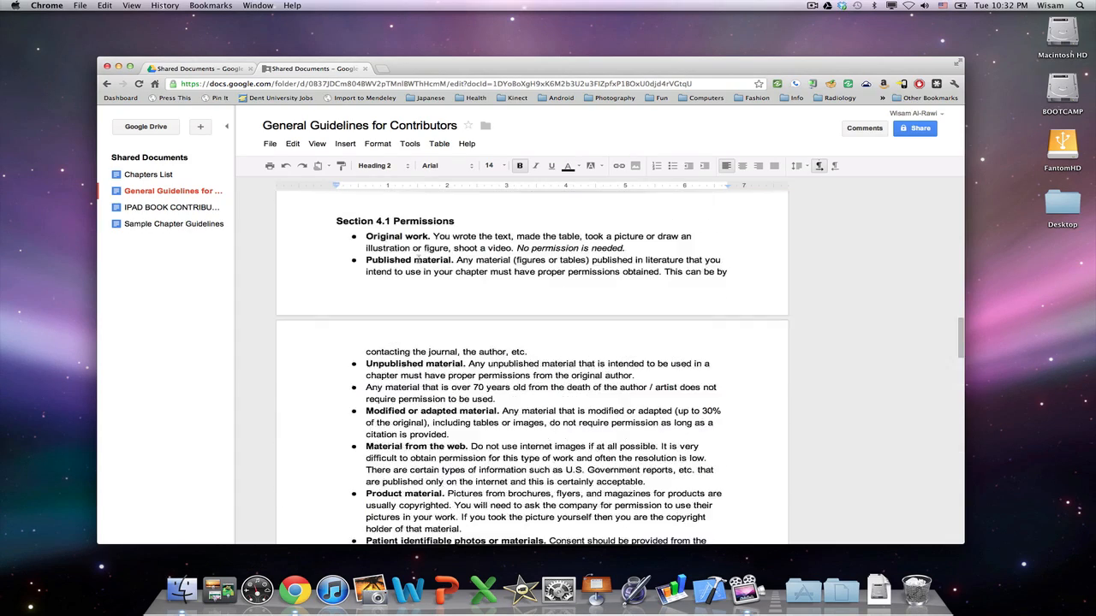
{"action": "scroll", "coordinate": [420, 259], "scroll_direction": "up", "scroll_amount": 5}
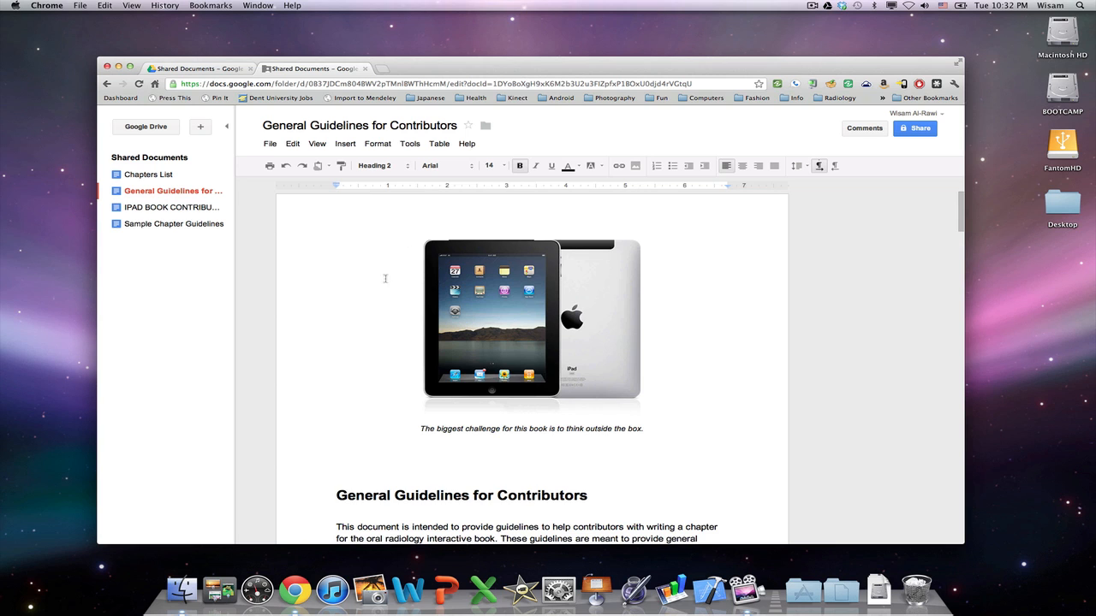
{"action": "scroll", "coordinate": [385, 279], "scroll_direction": "down", "scroll_amount": 2}
{"action": "scroll", "coordinate": [411, 317], "scroll_direction": "down", "scroll_amount": 2}
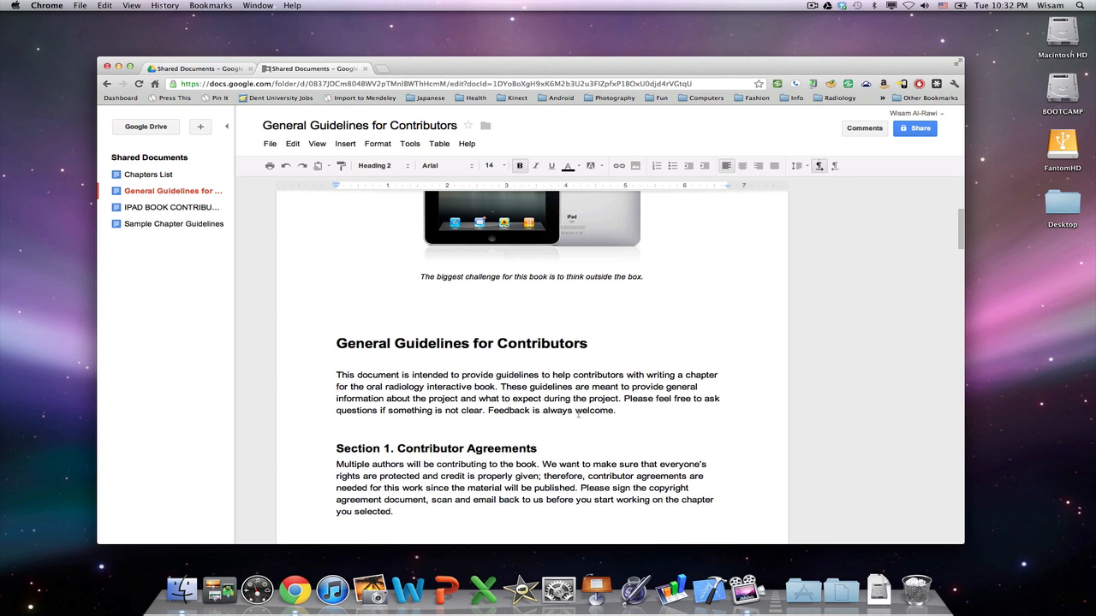
{"action": "scroll", "coordinate": [462, 380], "scroll_direction": "up", "scroll_amount": 4}
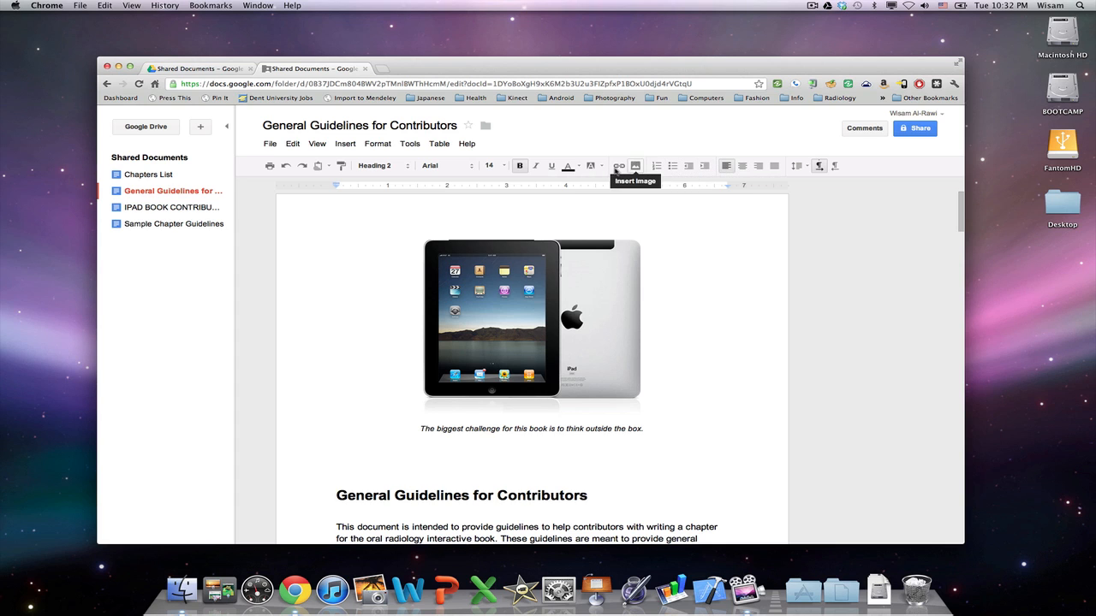
{"action": "scroll", "coordinate": [409, 350], "scroll_direction": "down", "scroll_amount": 3}
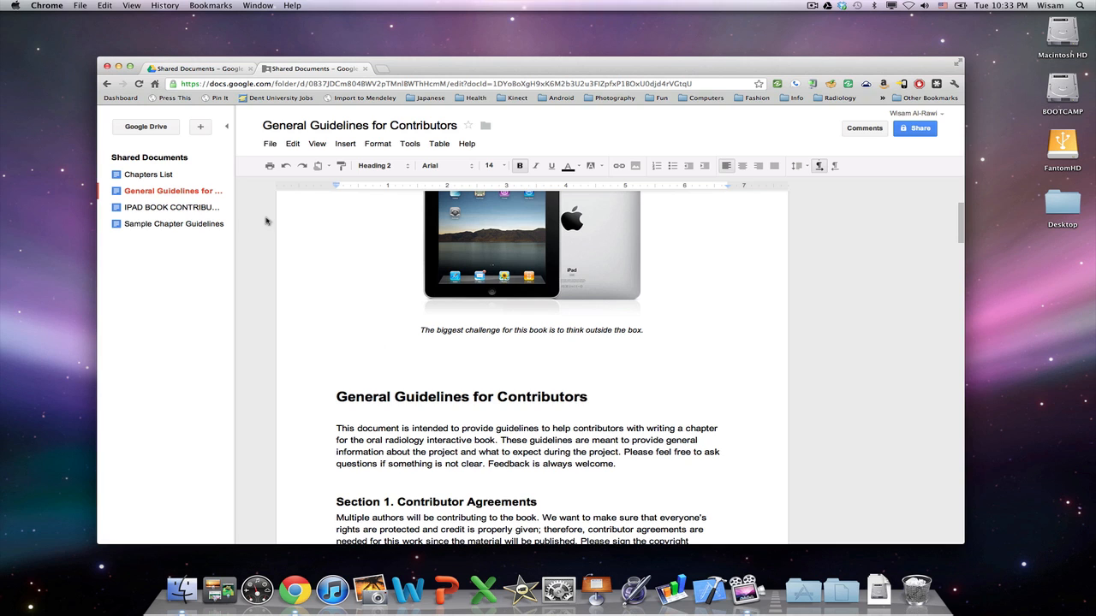
- Open the document's revision history and examine the changes in the May 28, 10:01 AM revision through Section 6
{"action": "left_click", "coordinate": [270, 142]}
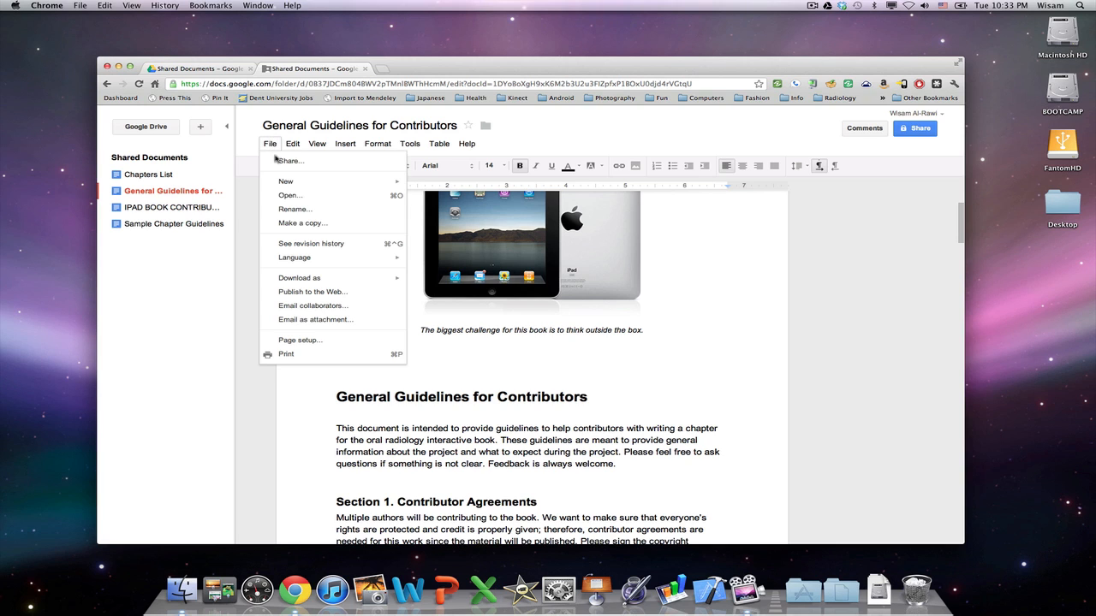
{"action": "left_click", "coordinate": [310, 243]}
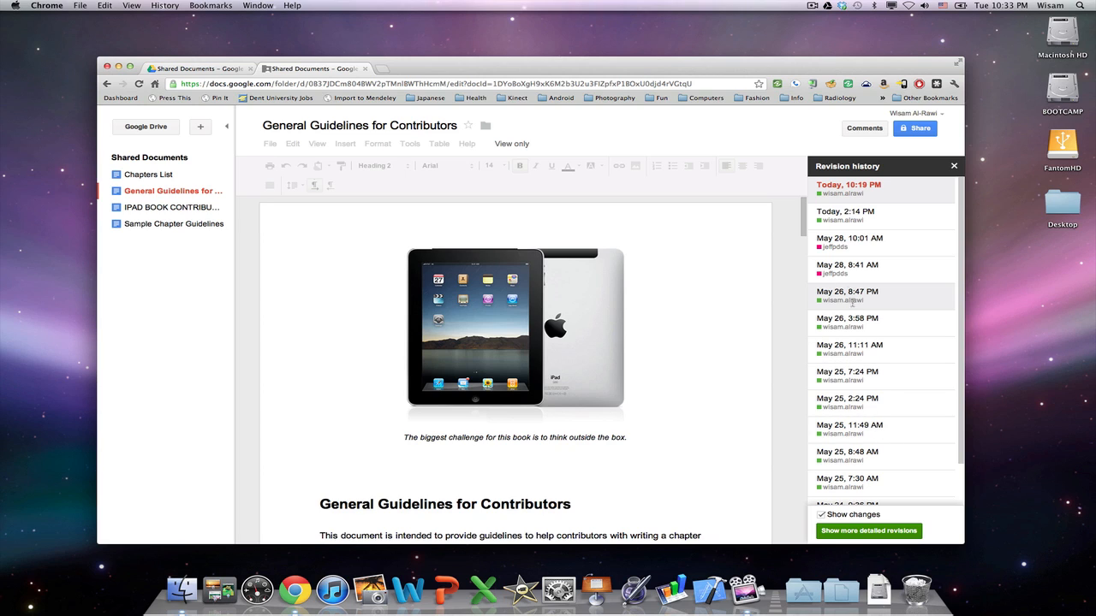
{"action": "left_click", "coordinate": [848, 241]}
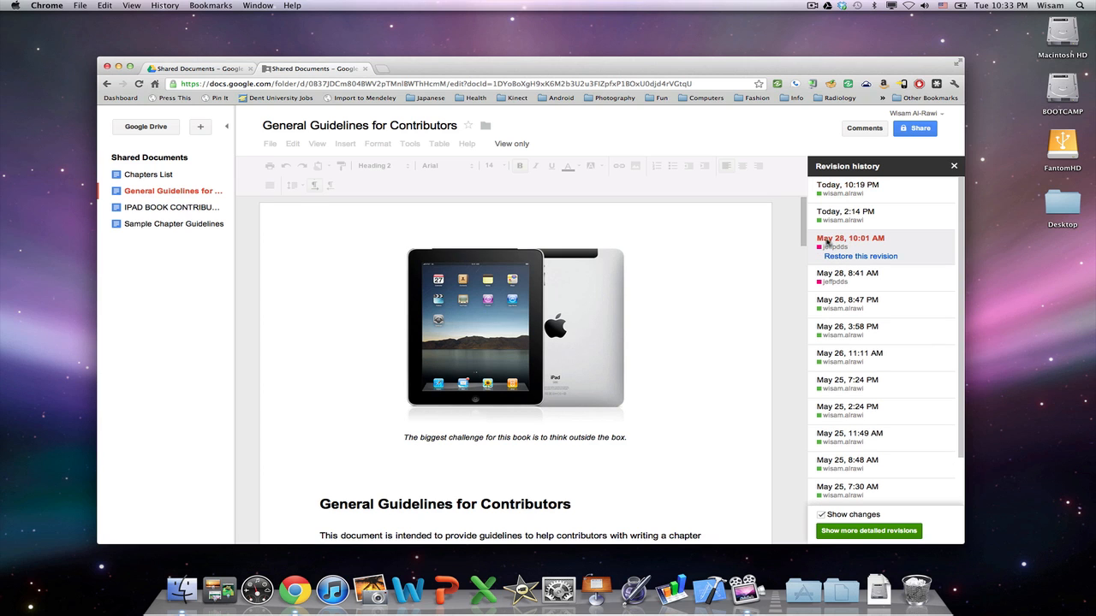
{"action": "scroll", "coordinate": [660, 318], "scroll_direction": "down", "scroll_amount": 10}
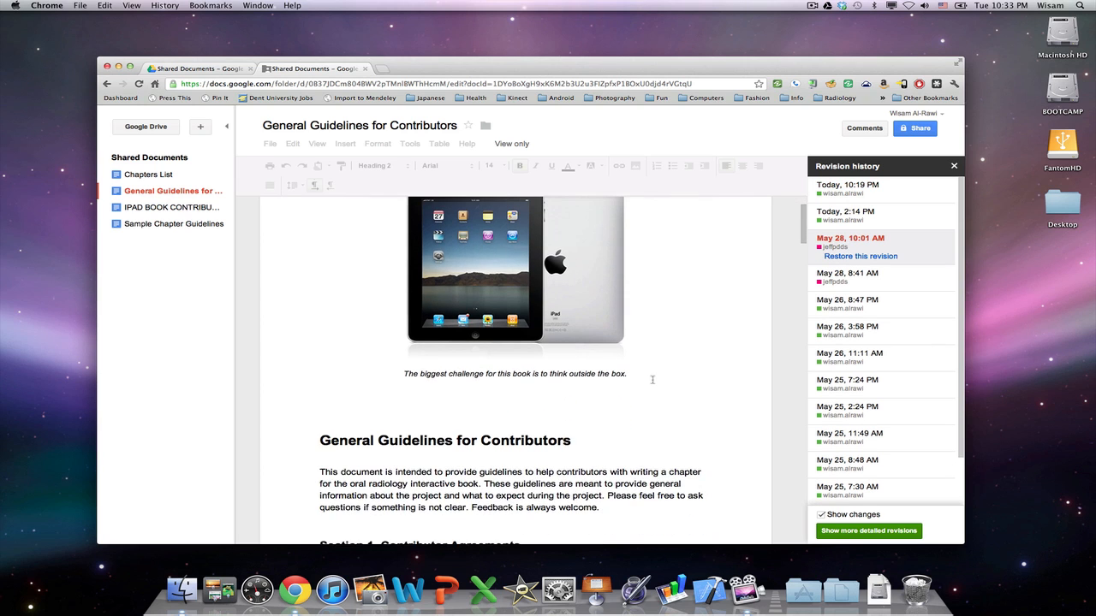
{"action": "scroll", "coordinate": [654, 384], "scroll_direction": "down", "scroll_amount": 10}
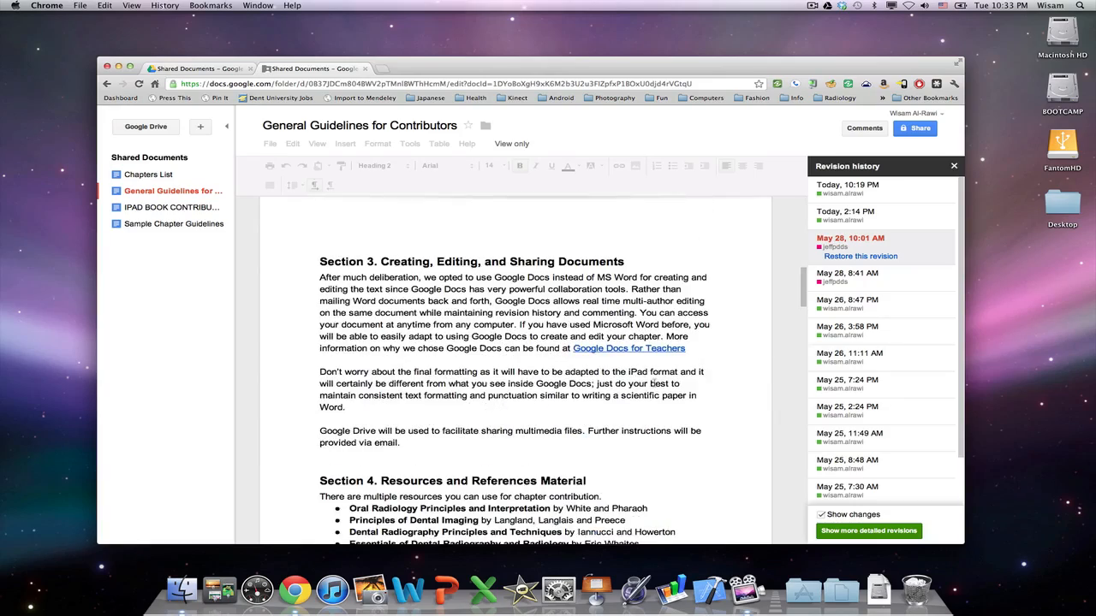
{"action": "scroll", "coordinate": [654, 383], "scroll_direction": "down", "scroll_amount": 12}
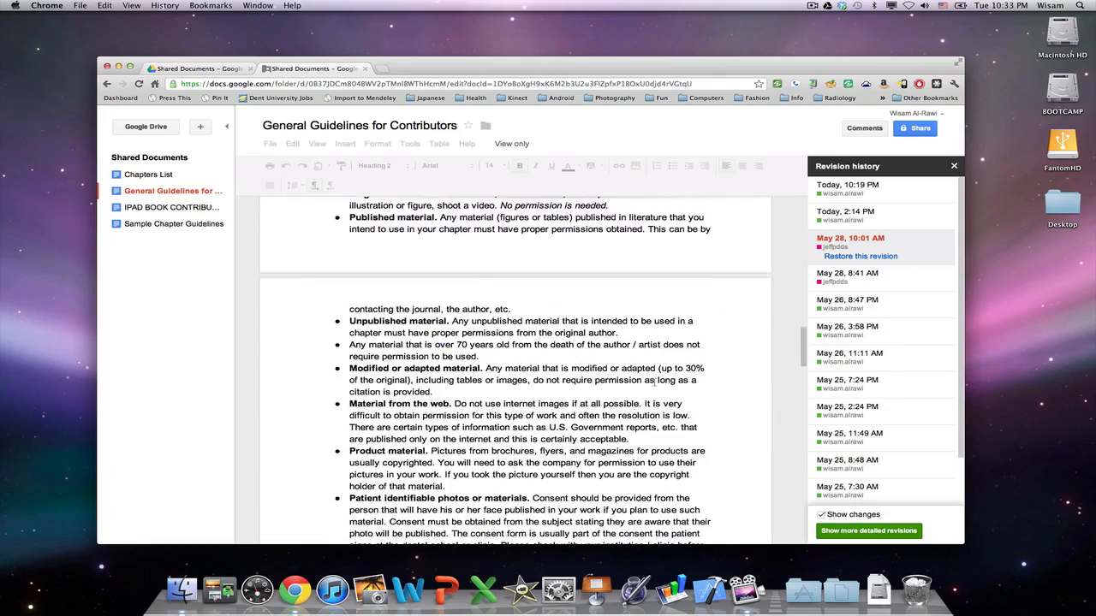
{"action": "scroll", "coordinate": [654, 382], "scroll_direction": "down", "scroll_amount": 3}
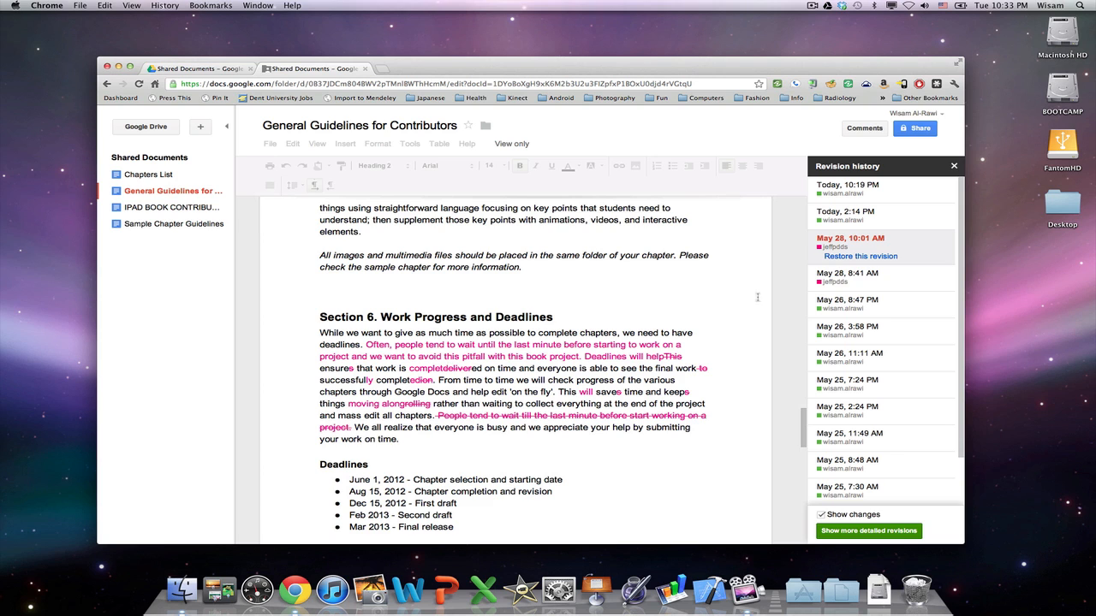
- Show the May 28, 8:41 AM revision and examine its marked edits in the introduction and Sections 1 and 2
{"action": "left_click", "coordinate": [884, 277]}
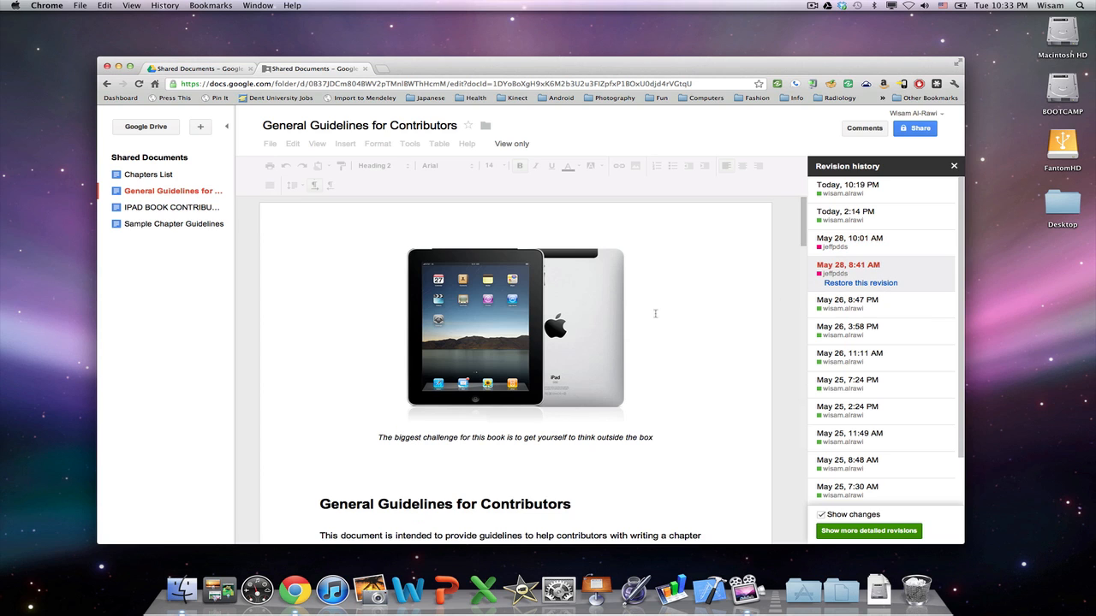
{"action": "scroll", "coordinate": [676, 267], "scroll_direction": "down", "scroll_amount": 7}
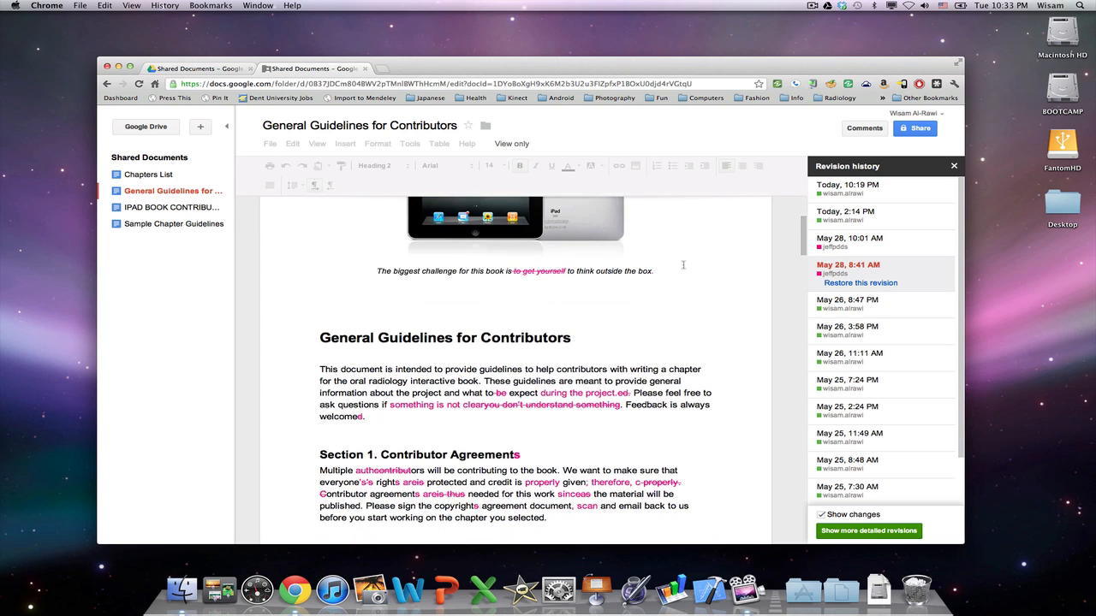
{"action": "scroll", "coordinate": [524, 366], "scroll_direction": "down", "scroll_amount": 2}
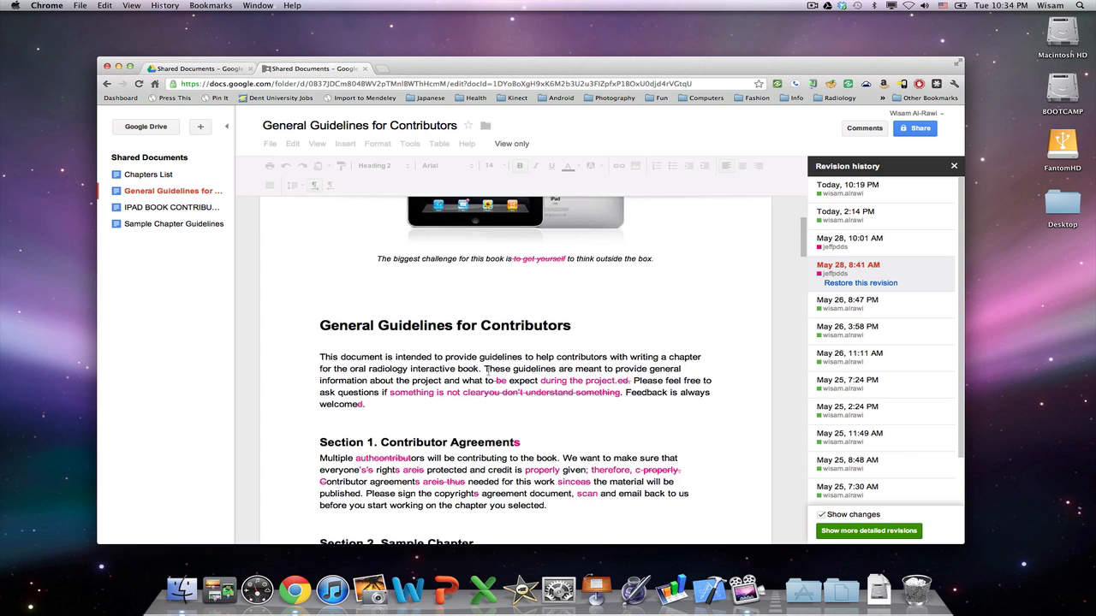
{"action": "scroll", "coordinate": [488, 370], "scroll_direction": "down", "scroll_amount": 3}
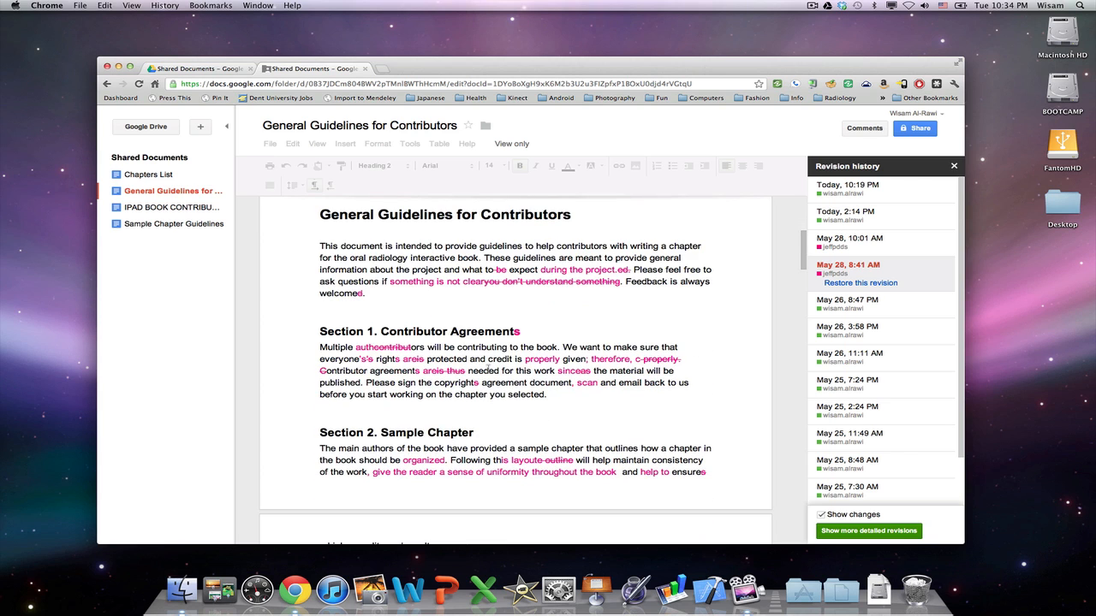
{"action": "scroll", "coordinate": [552, 357], "scroll_direction": "up", "scroll_amount": 3}
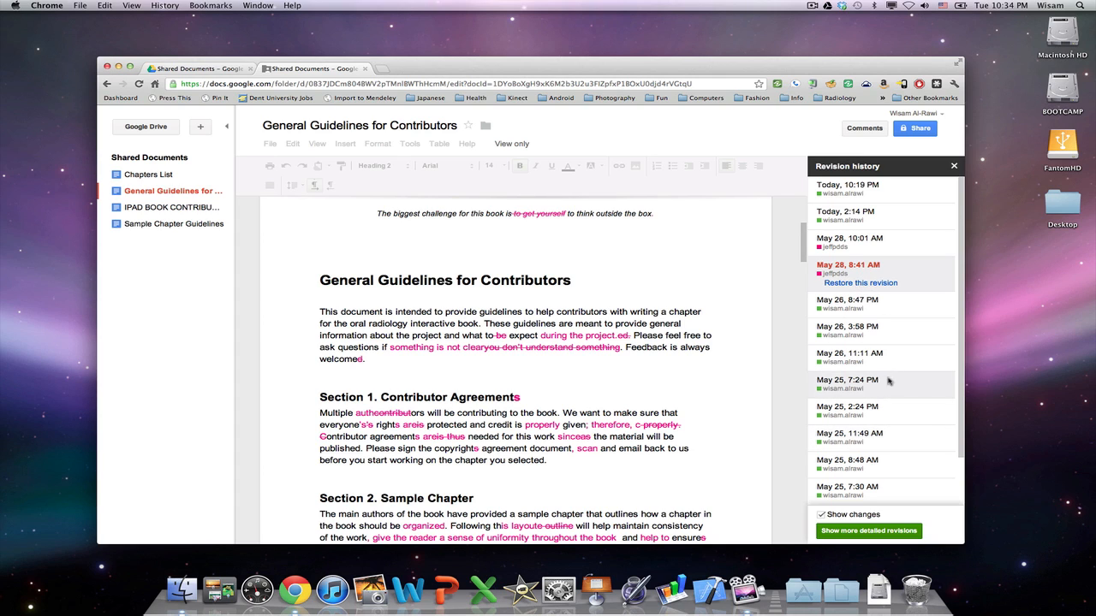
- Browse the older entries in the revision list and close the revision history
{"action": "scroll", "coordinate": [886, 432], "scroll_direction": "down", "scroll_amount": 2}
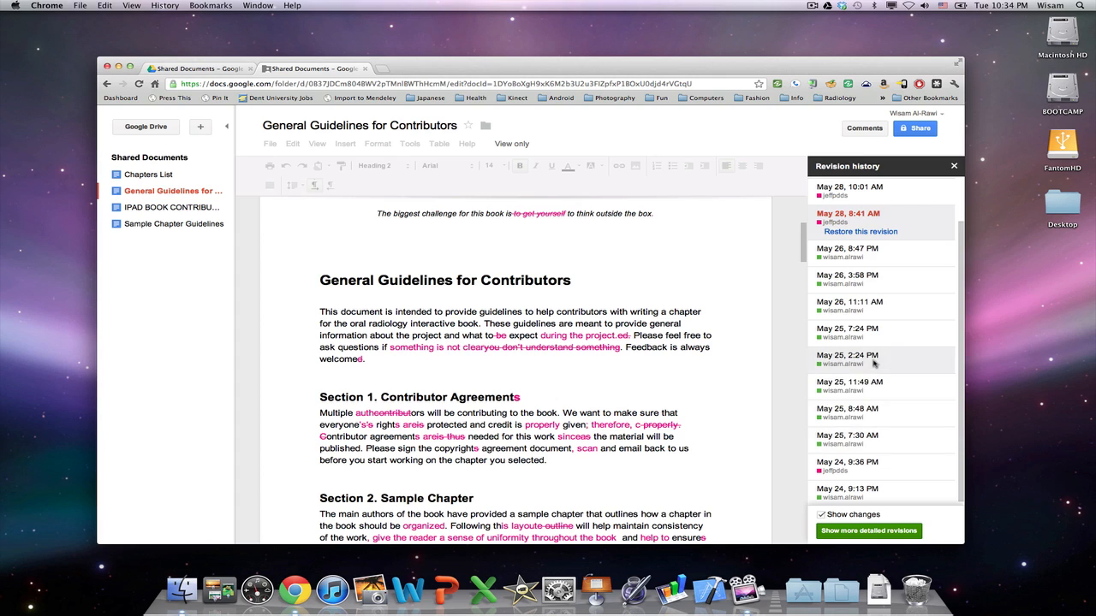
{"action": "scroll", "coordinate": [875, 377], "scroll_direction": "up", "scroll_amount": 2}
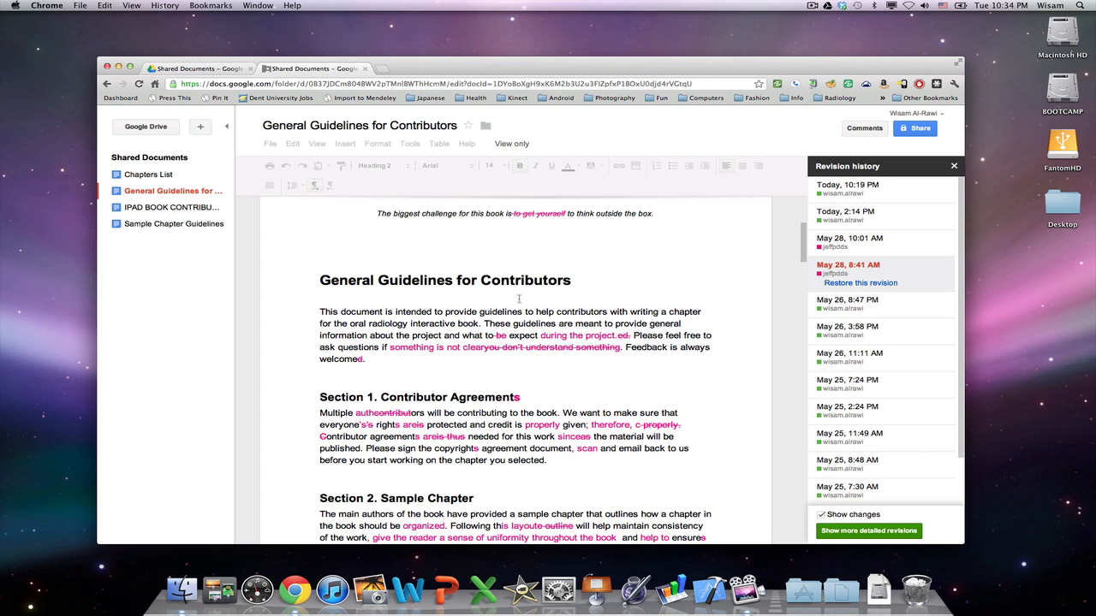
{"action": "scroll", "coordinate": [522, 298], "scroll_direction": "up", "scroll_amount": 1}
{"action": "left_click", "coordinate": [953, 166]}
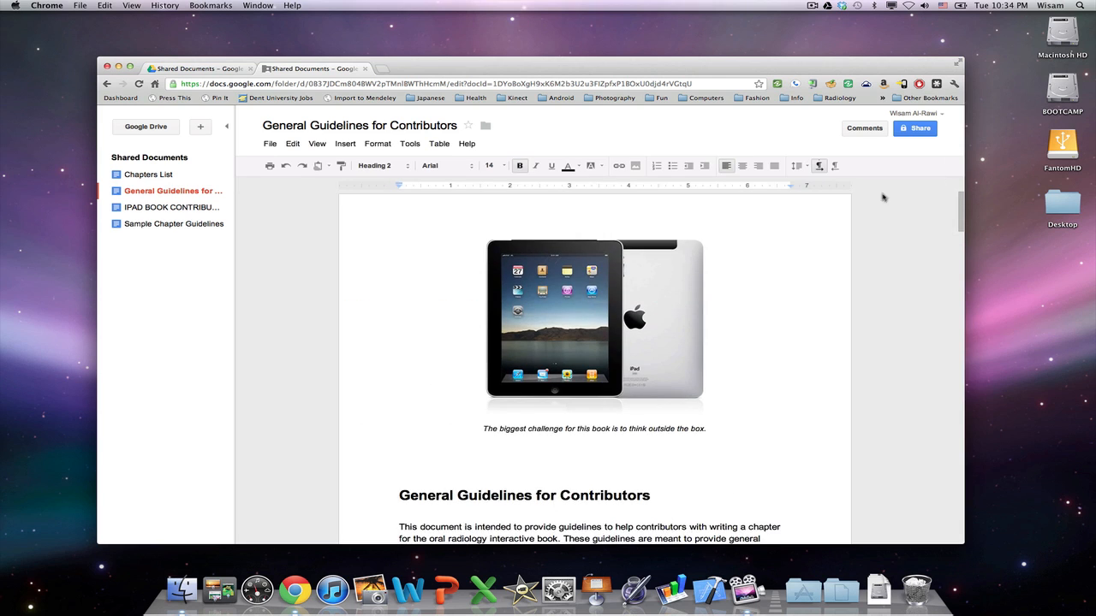
- Add the comment "What do you mean by that?" to the introduction text "These guidelines are meant to provide general"
{"action": "scroll", "coordinate": [648, 376], "scroll_direction": "down", "scroll_amount": 1}
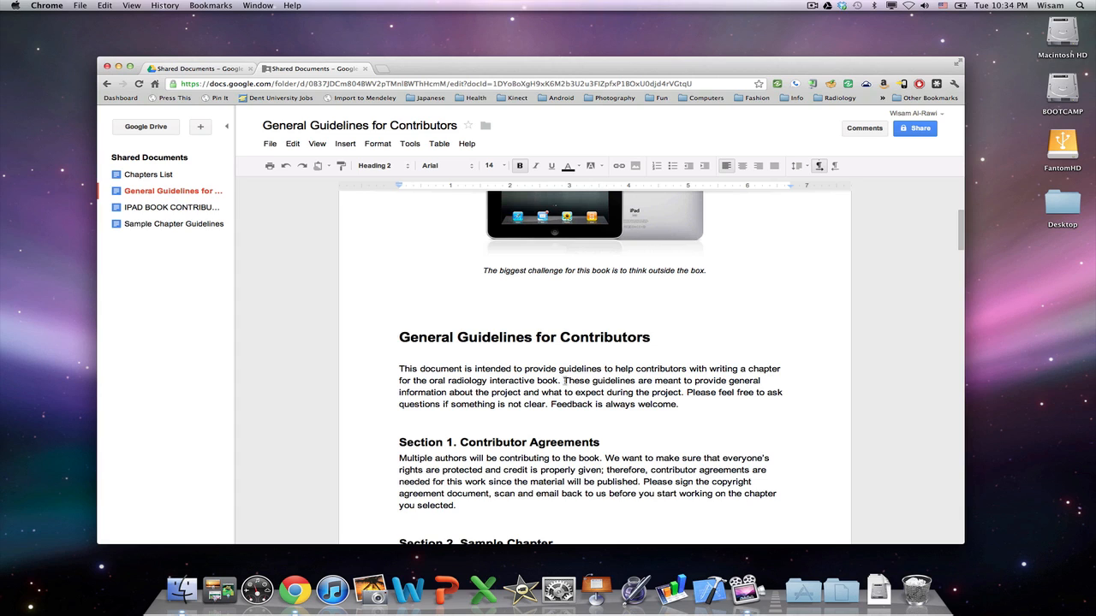
{"action": "left_click_drag", "start_coordinate": [564, 380], "coordinate": [762, 380]}
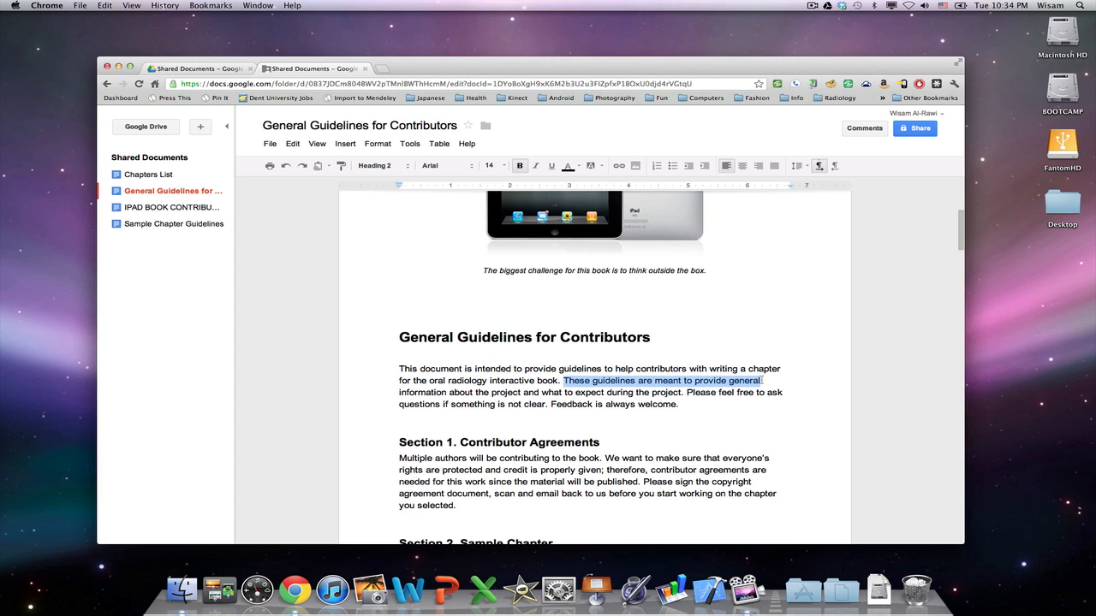
{"action": "right_click", "coordinate": [761, 381]}
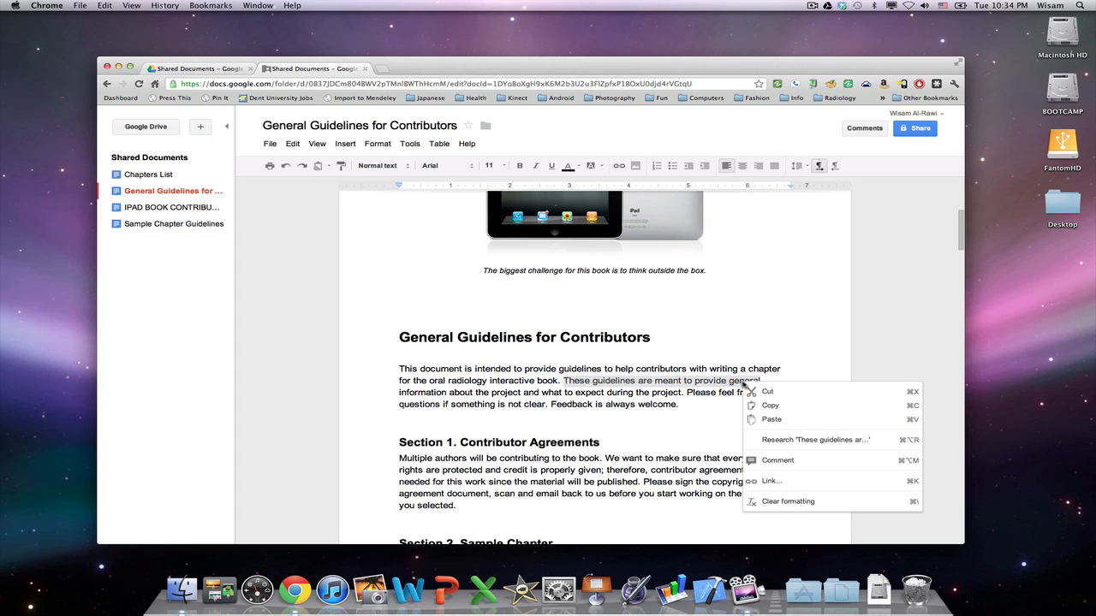
{"action": "left_click", "coordinate": [769, 459]}
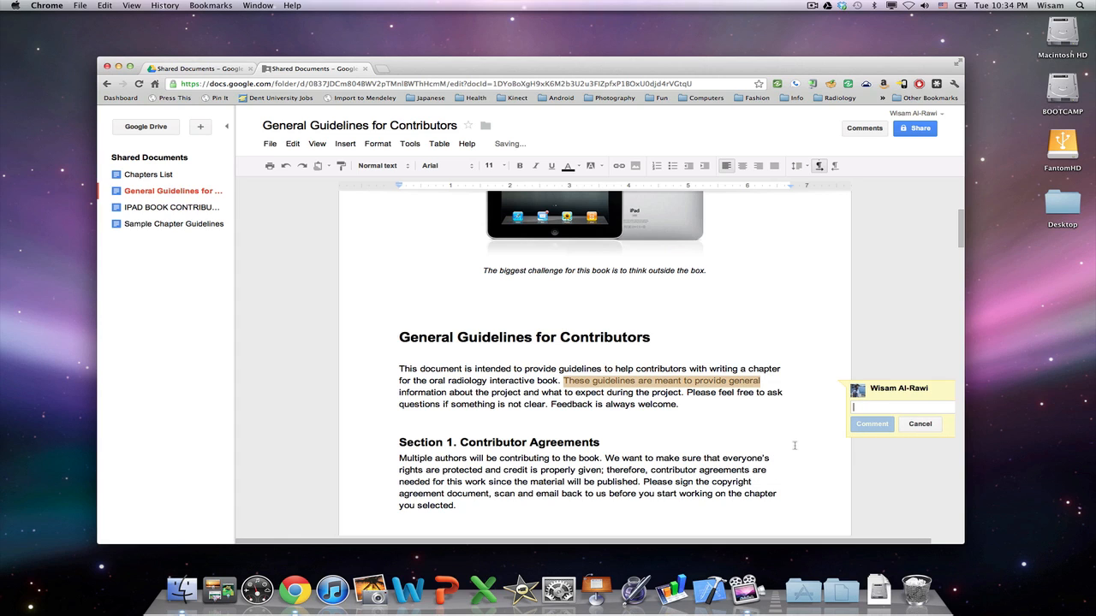
{"action": "type", "text": "What "}
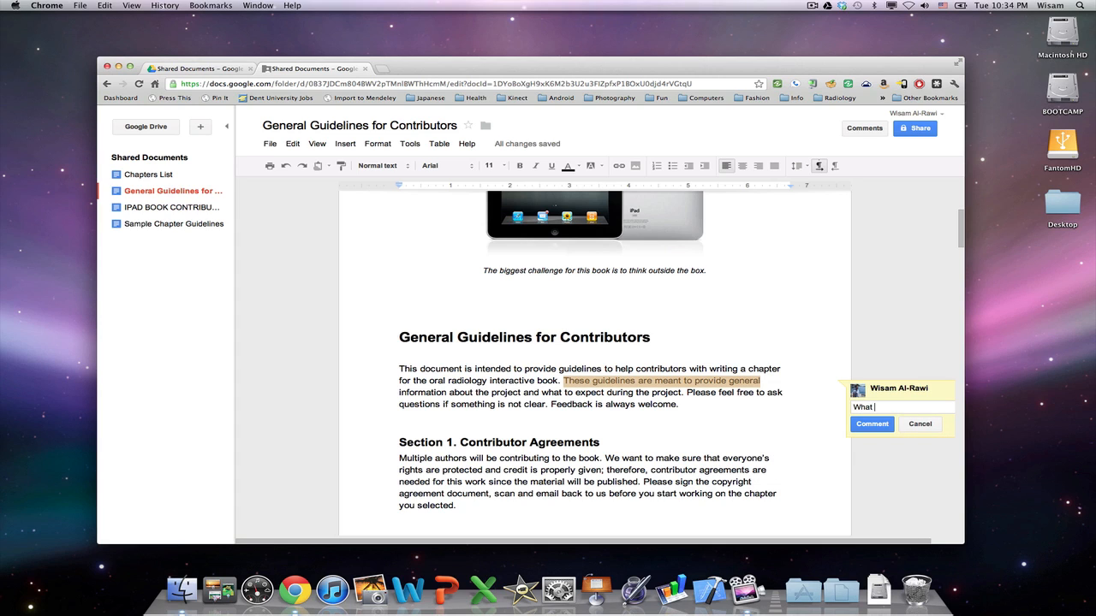
{"action": "type", "text": "do you mean by that?"}
{"action": "left_click", "coordinate": [871, 424]}
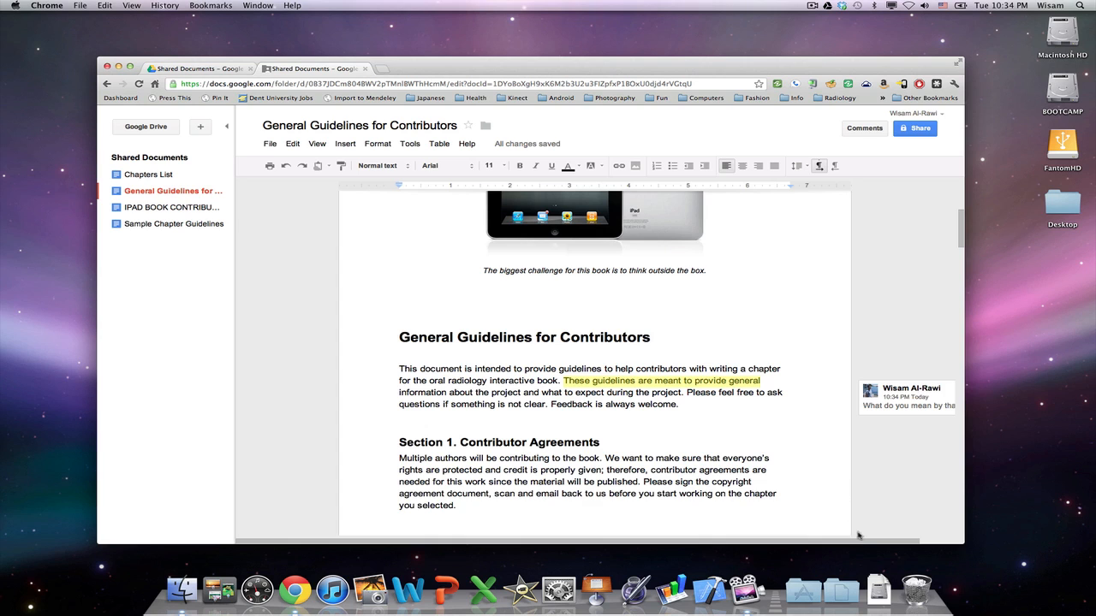
{"action": "scroll", "coordinate": [880, 543], "scroll_direction": "right", "scroll_amount": 3}
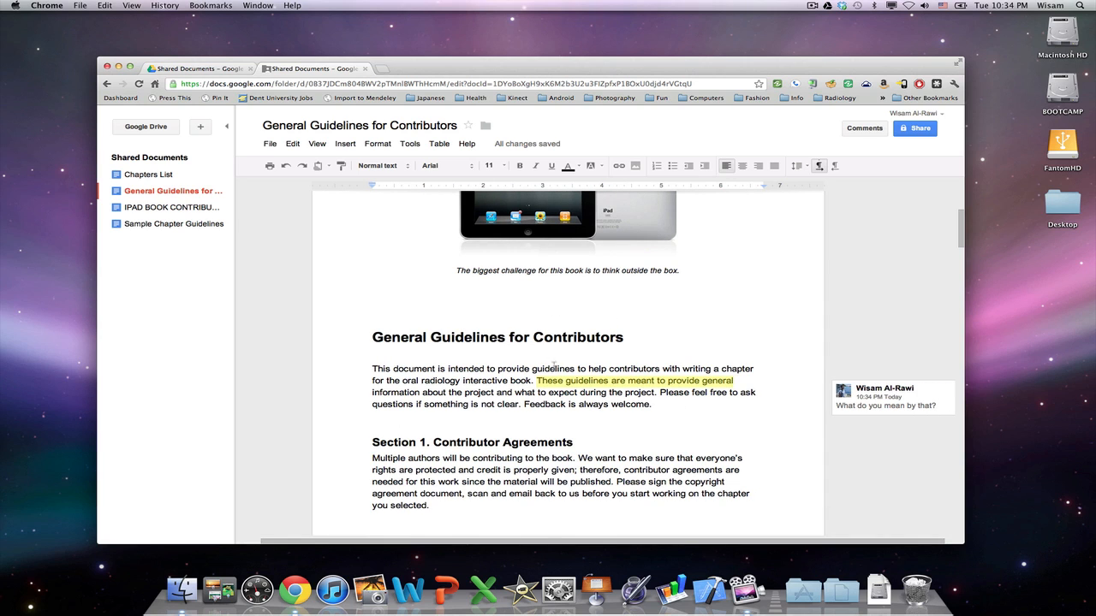
- Open the comment on the introduction, resolve it and return to the document text
{"action": "scroll", "coordinate": [524, 341], "scroll_direction": "down", "scroll_amount": 1}
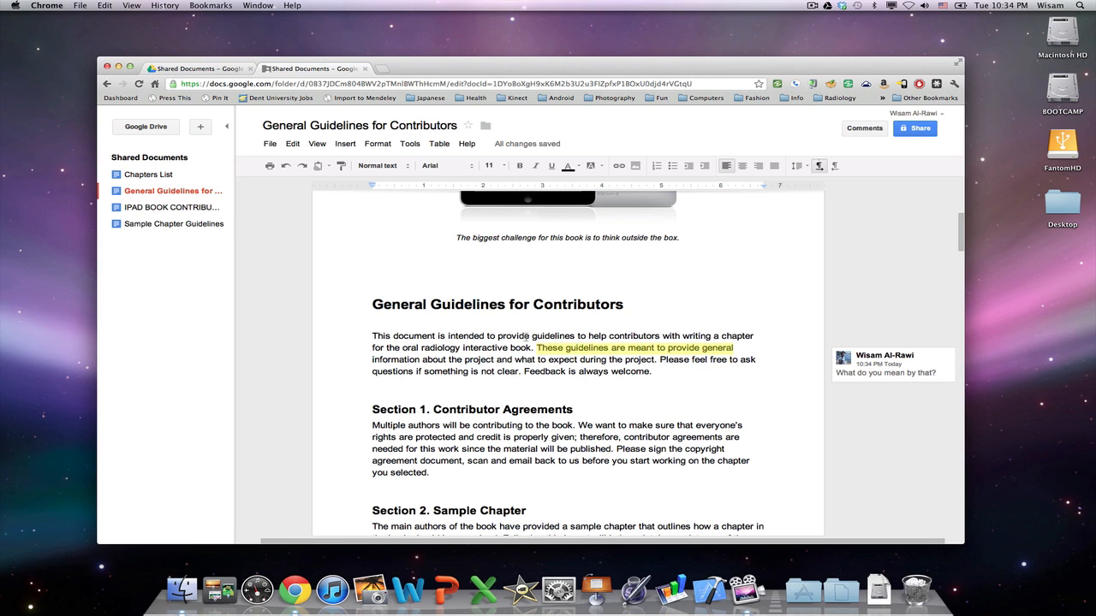
{"action": "scroll", "coordinate": [600, 346], "scroll_direction": "down", "scroll_amount": 1}
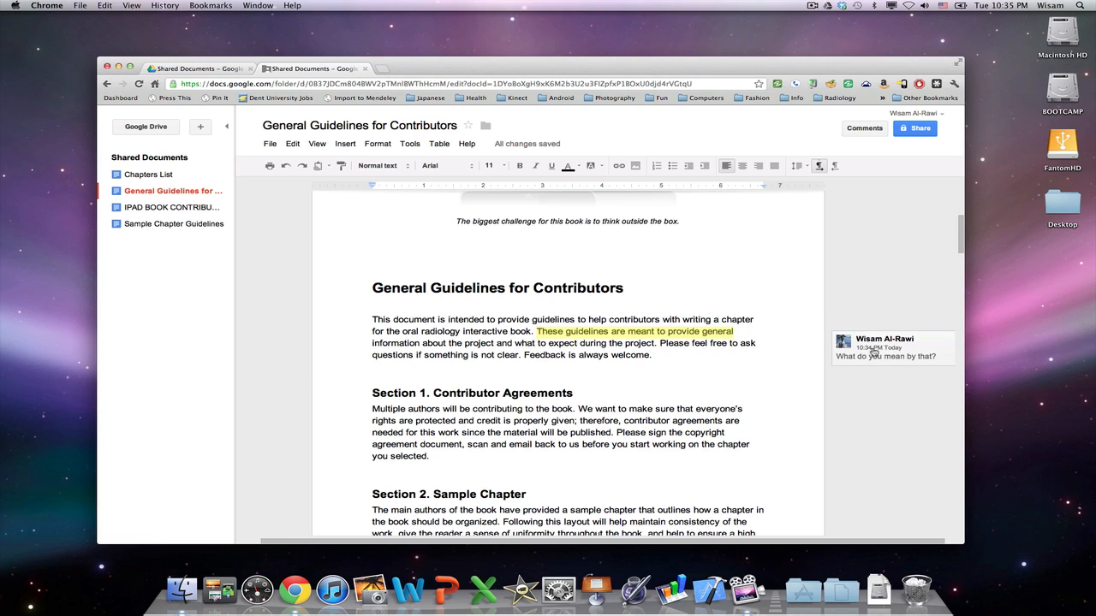
{"action": "left_click", "coordinate": [873, 353]}
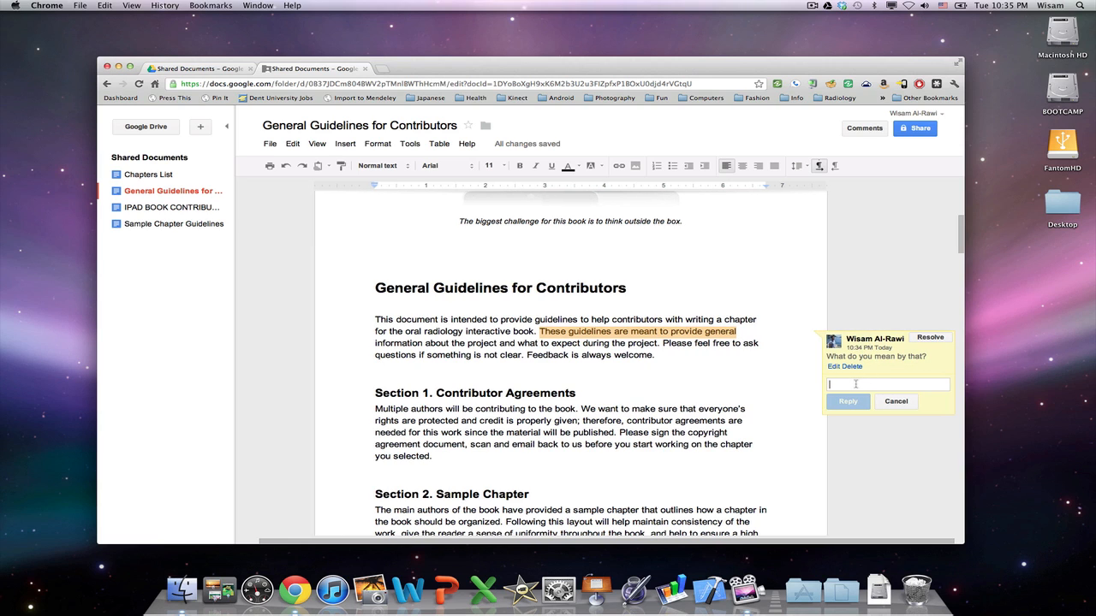
{"action": "left_click", "coordinate": [929, 338]}
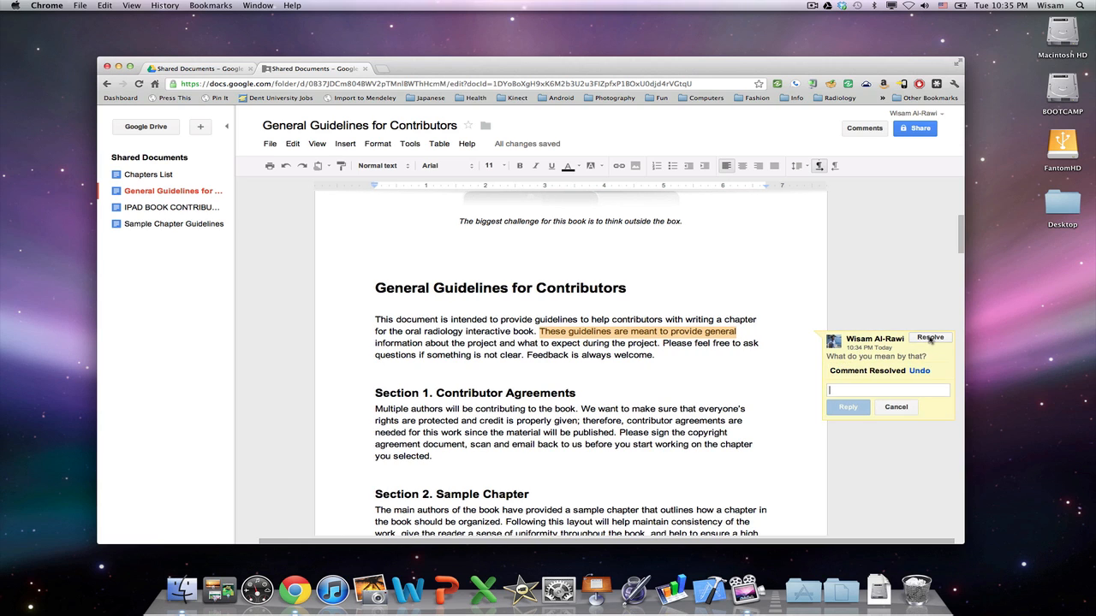
{"action": "left_click", "coordinate": [664, 318]}
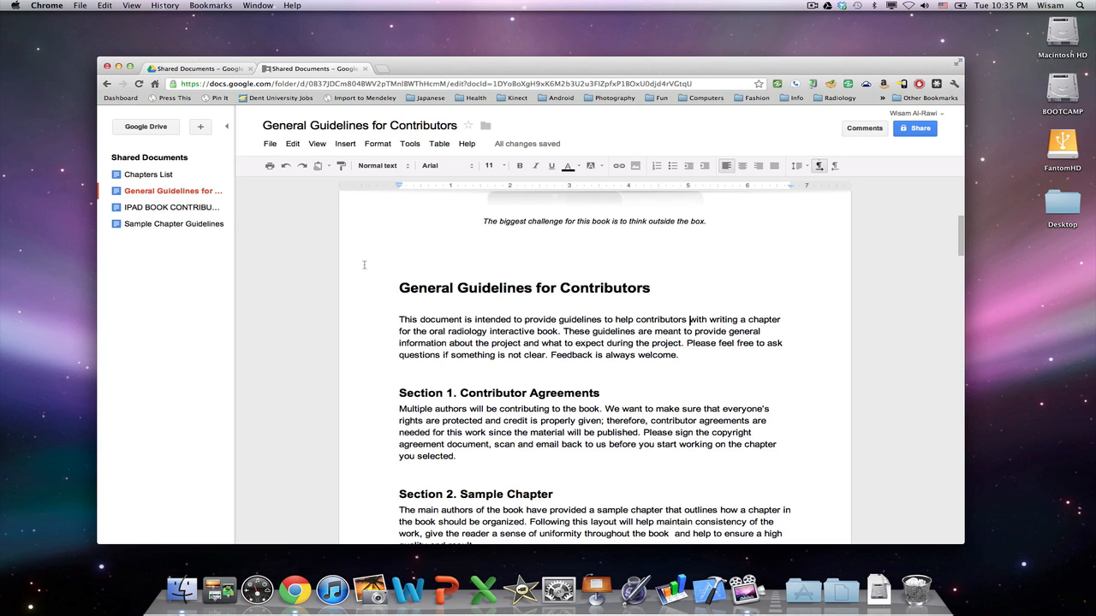
- Open the Sample Chapter Guidelines document and review its introduction and the Chapter Title, Learning Objectives and Sections guidance
{"action": "left_click", "coordinate": [176, 226]}
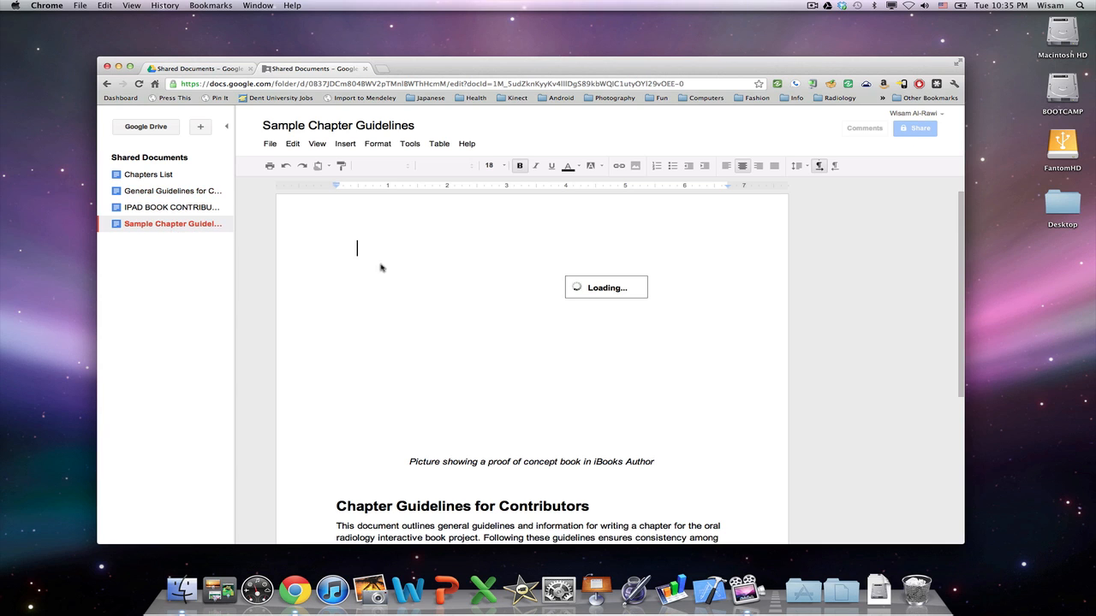
{"action": "scroll", "coordinate": [483, 326], "scroll_direction": "down", "scroll_amount": 5}
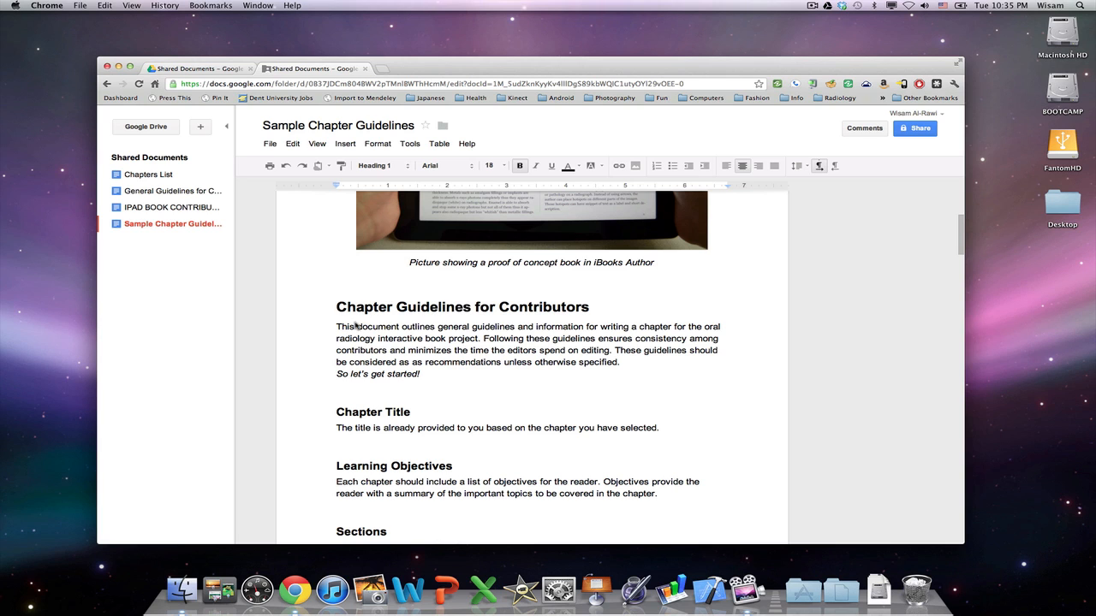
{"action": "scroll", "coordinate": [371, 338], "scroll_direction": "down", "scroll_amount": 2}
{"action": "scroll", "coordinate": [374, 339], "scroll_direction": "down", "scroll_amount": 1}
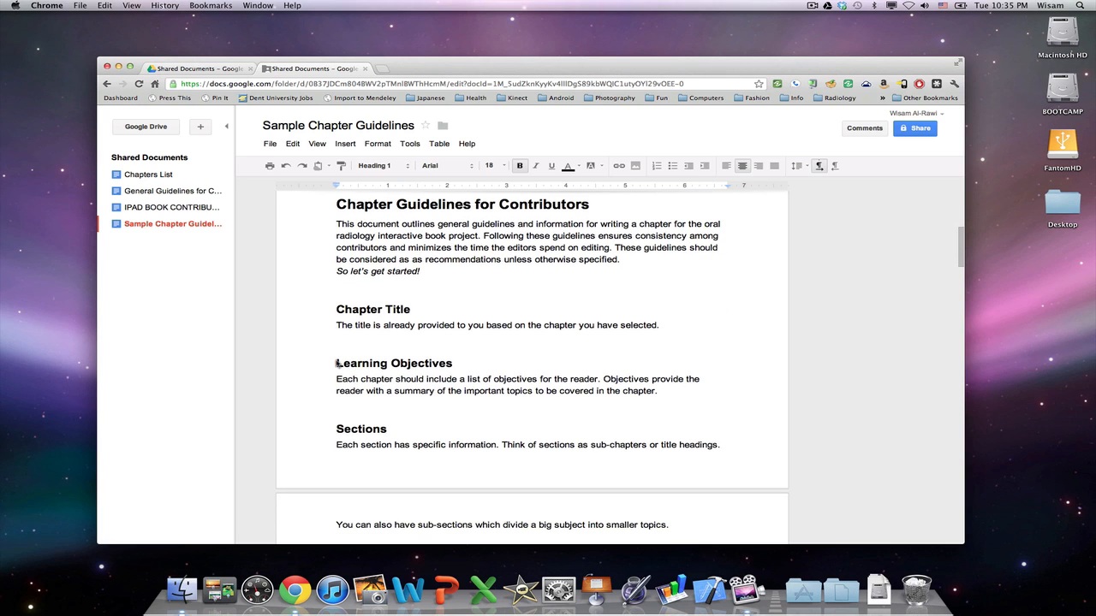
{"action": "scroll", "coordinate": [415, 360], "scroll_direction": "down", "scroll_amount": 3}
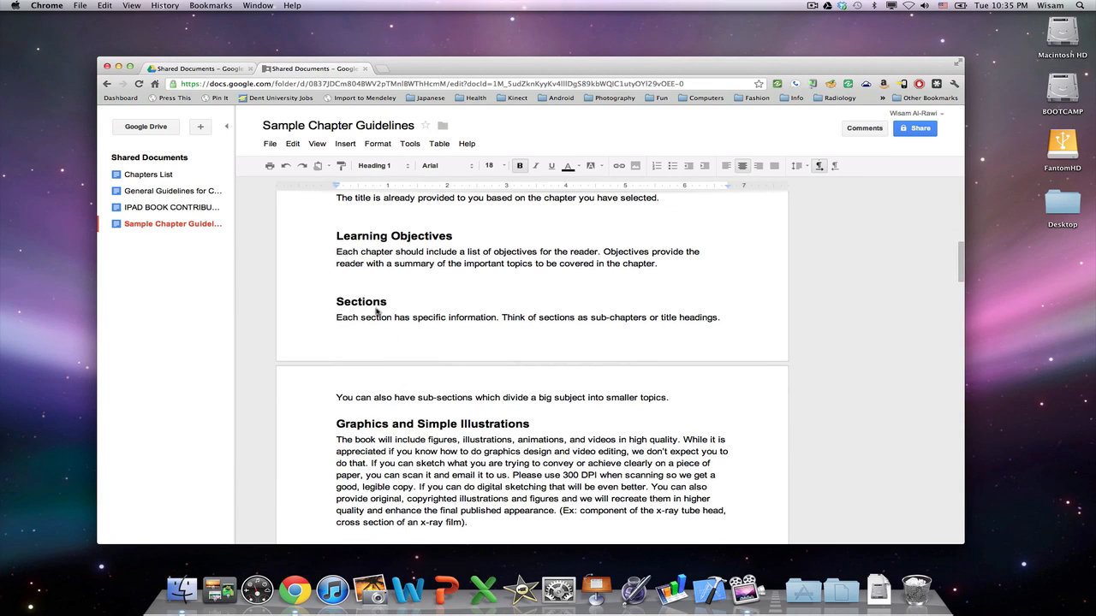
- Examine the Graphics and Simple Illustrations section and the image criteria under Figures and Illustrations
{"action": "scroll", "coordinate": [387, 340], "scroll_direction": "down", "scroll_amount": 3}
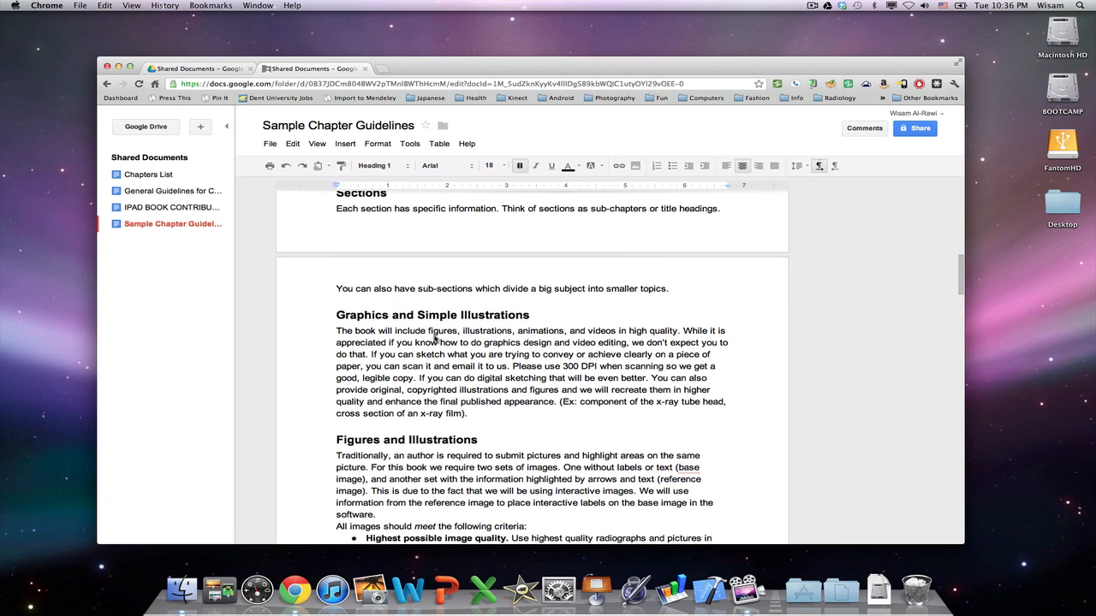
{"action": "scroll", "coordinate": [457, 362], "scroll_direction": "down", "scroll_amount": 5}
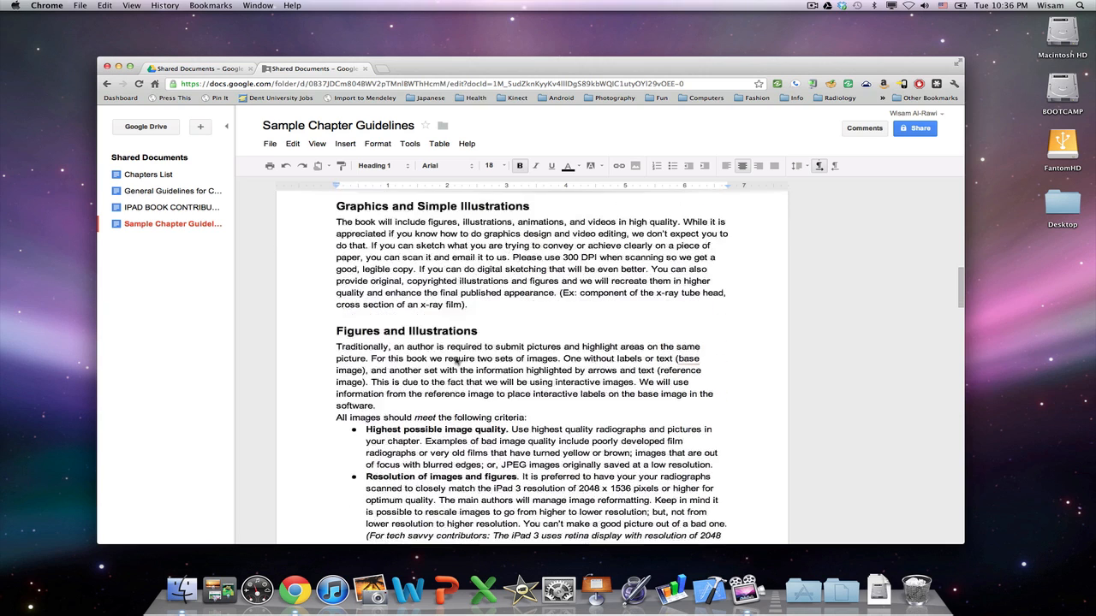
{"action": "scroll", "coordinate": [458, 361], "scroll_direction": "down", "scroll_amount": 3}
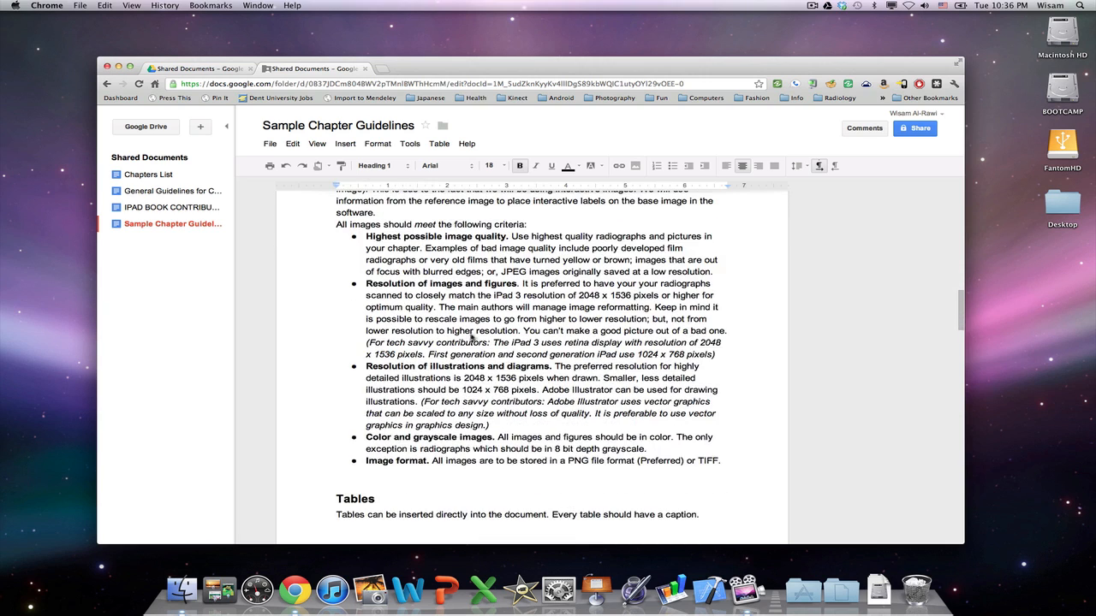
{"action": "scroll", "coordinate": [471, 335], "scroll_direction": "up", "scroll_amount": 1}
{"action": "scroll", "coordinate": [465, 295], "scroll_direction": "up", "scroll_amount": 2}
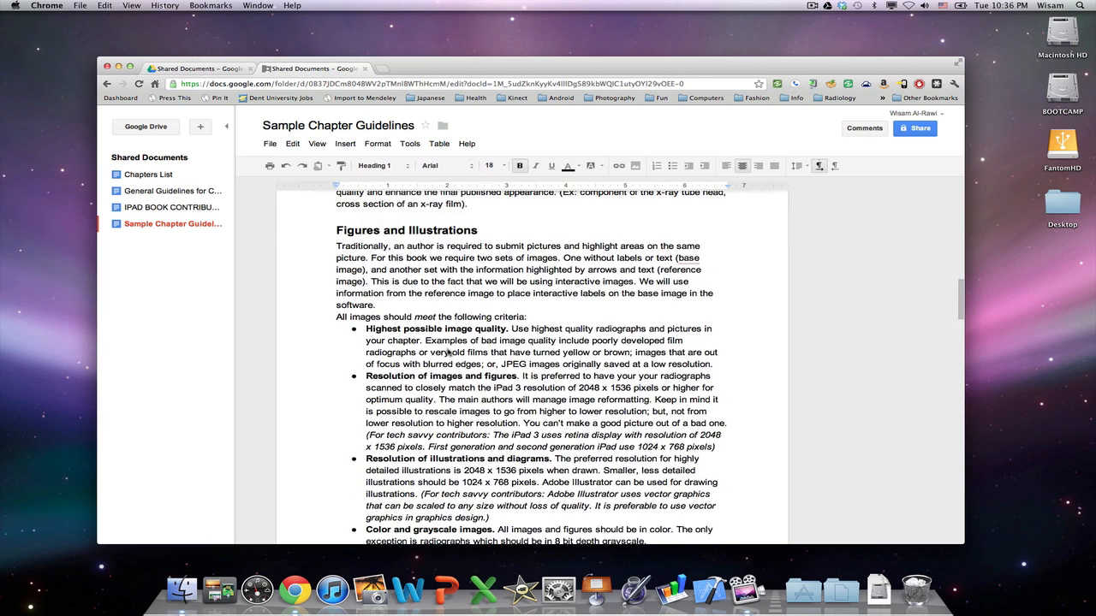
- Review the remaining sample chapter guidance from Tables and Animations through Interactive Widgets or Elements, Captions, and Notes and Warning Boxes
{"action": "scroll", "coordinate": [458, 319], "scroll_direction": "down", "scroll_amount": 6}
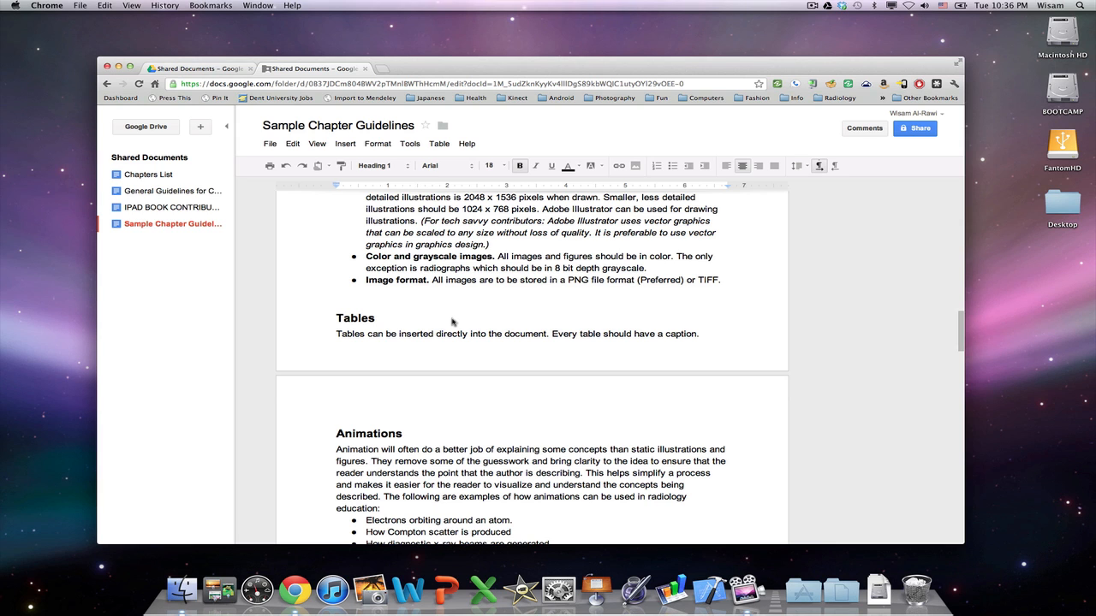
{"action": "scroll", "coordinate": [452, 322], "scroll_direction": "down", "scroll_amount": 10}
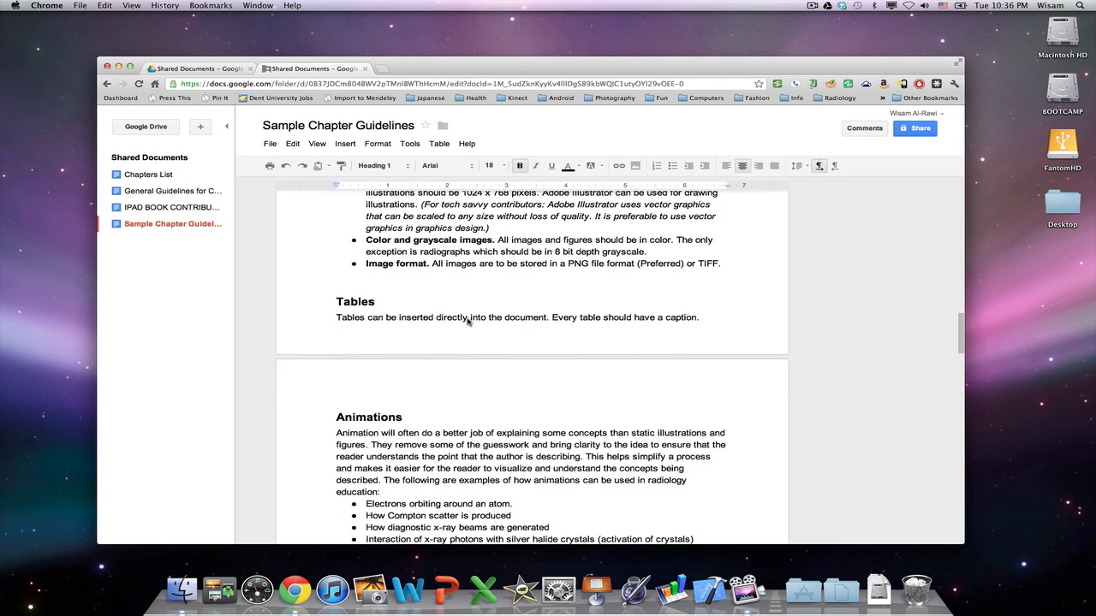
{"action": "scroll", "coordinate": [462, 303], "scroll_direction": "down", "scroll_amount": 5}
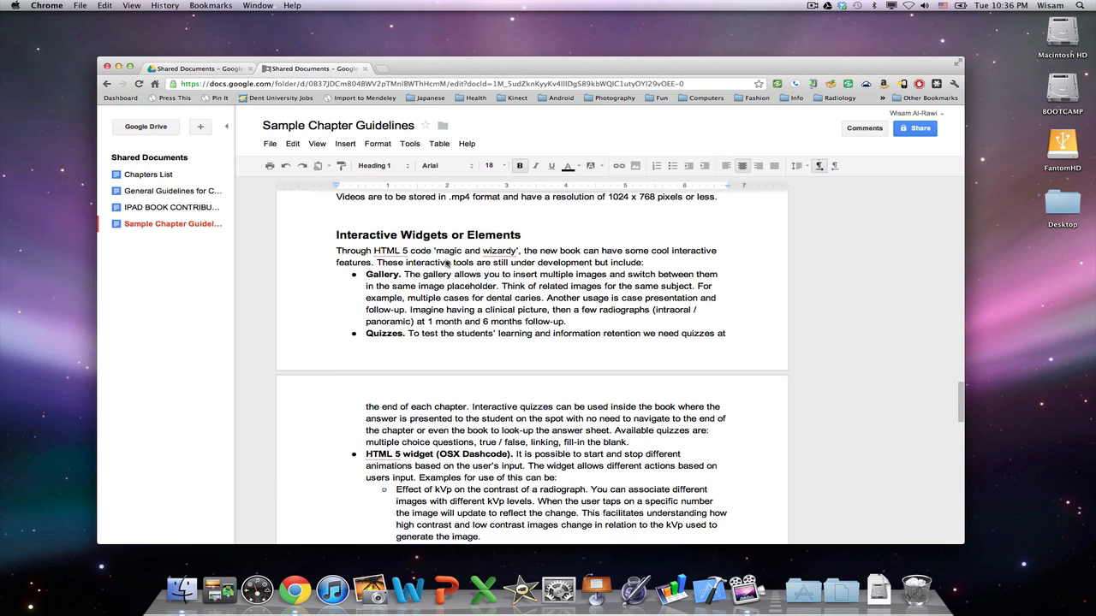
{"action": "scroll", "coordinate": [426, 286], "scroll_direction": "down", "scroll_amount": 4}
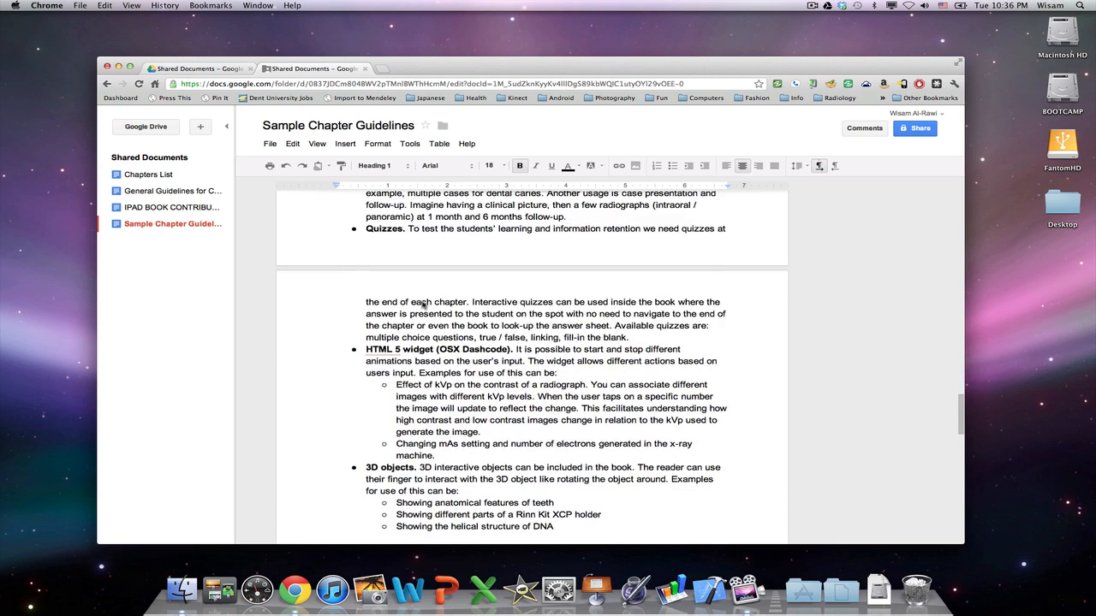
{"action": "scroll", "coordinate": [469, 378], "scroll_direction": "down", "scroll_amount": 4}
{"action": "scroll", "coordinate": [463, 351], "scroll_direction": "down", "scroll_amount": 4}
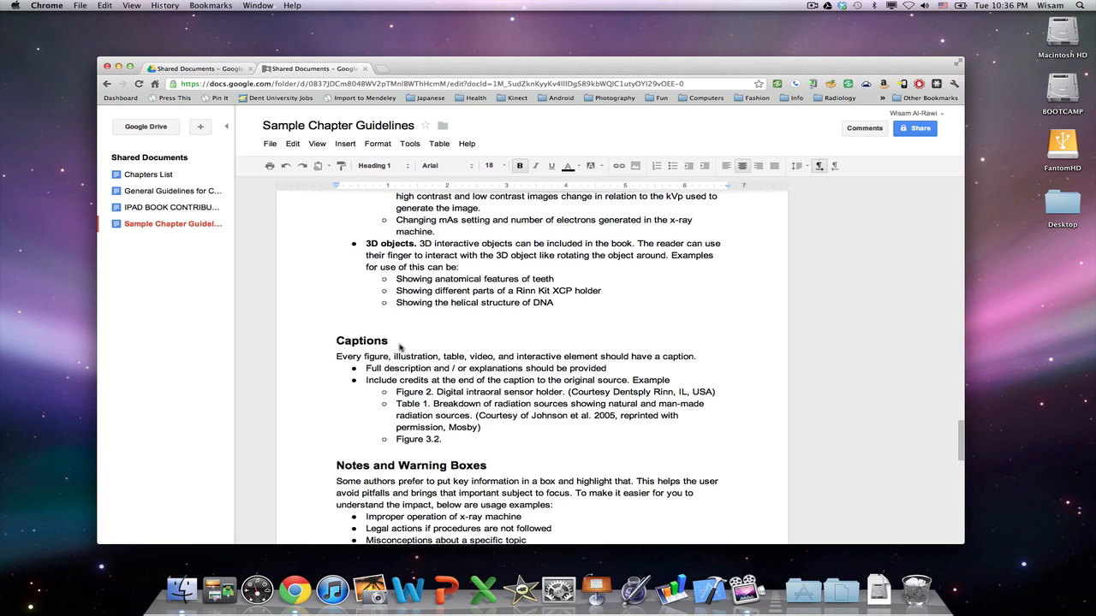
{"action": "scroll", "coordinate": [362, 370], "scroll_direction": "down", "scroll_amount": 3}
{"action": "scroll", "coordinate": [362, 373], "scroll_direction": "down", "scroll_amount": 10}
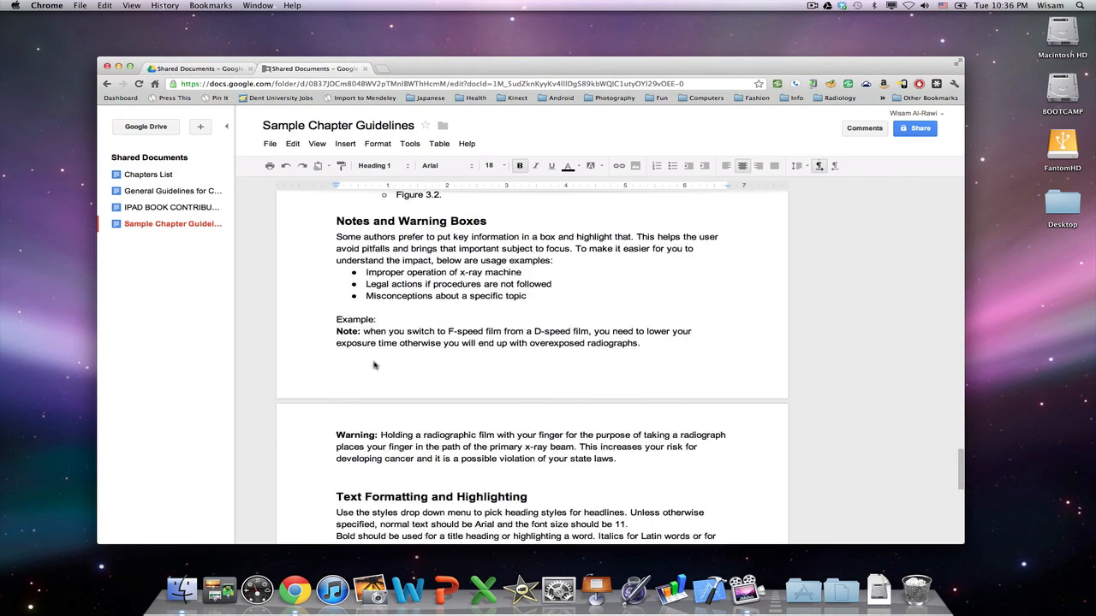